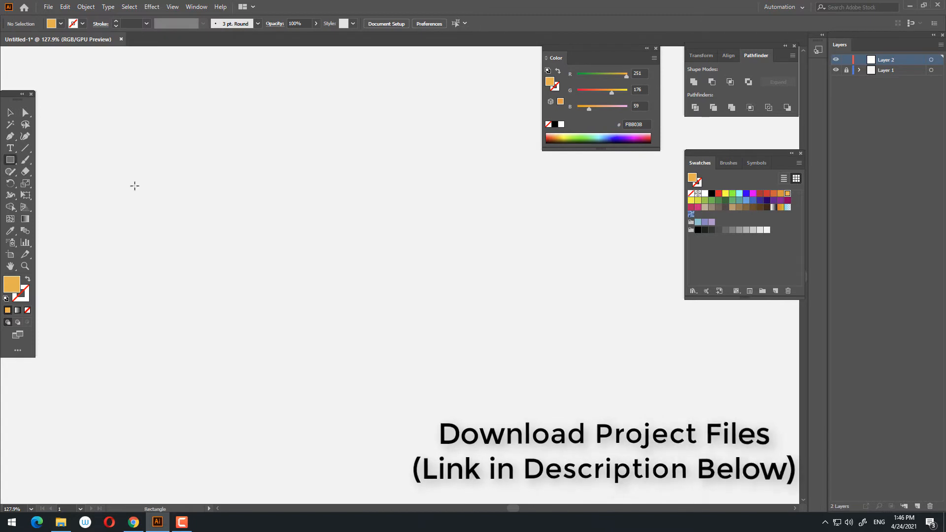
- Draw an orange square about 311 pt wide and centre it horizontally and vertically on the artboard
{"action": "left_click_drag", "start_coordinate": [275, 204], "coordinate": [494, 366]}
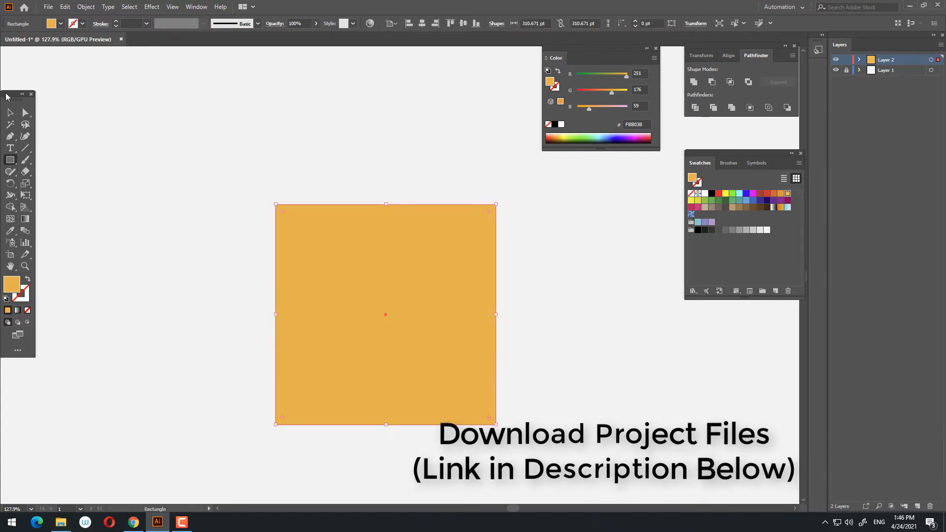
{"action": "left_click", "coordinate": [10, 113]}
{"action": "left_click", "coordinate": [422, 23]}
{"action": "left_click", "coordinate": [463, 23]}
{"action": "key", "text": "space"}
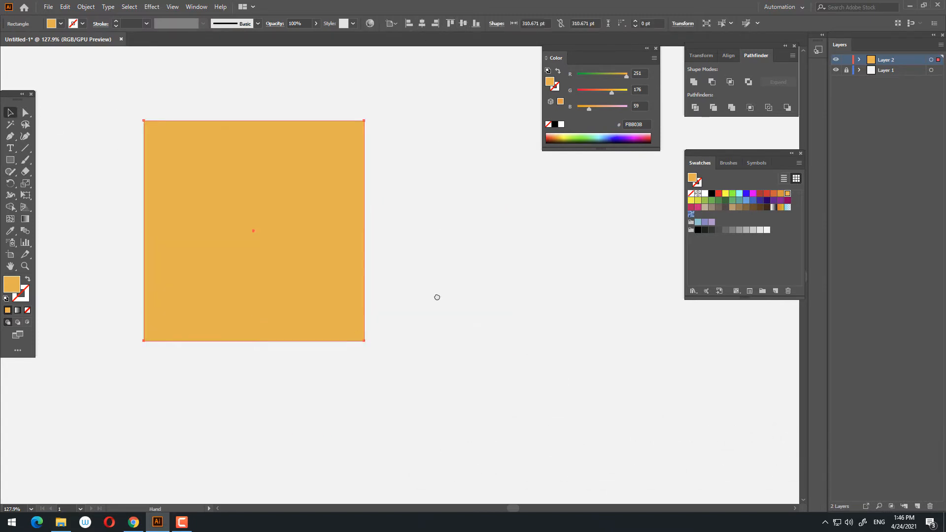
{"action": "left_click_drag", "start_coordinate": [437, 296], "coordinate": [624, 370]}
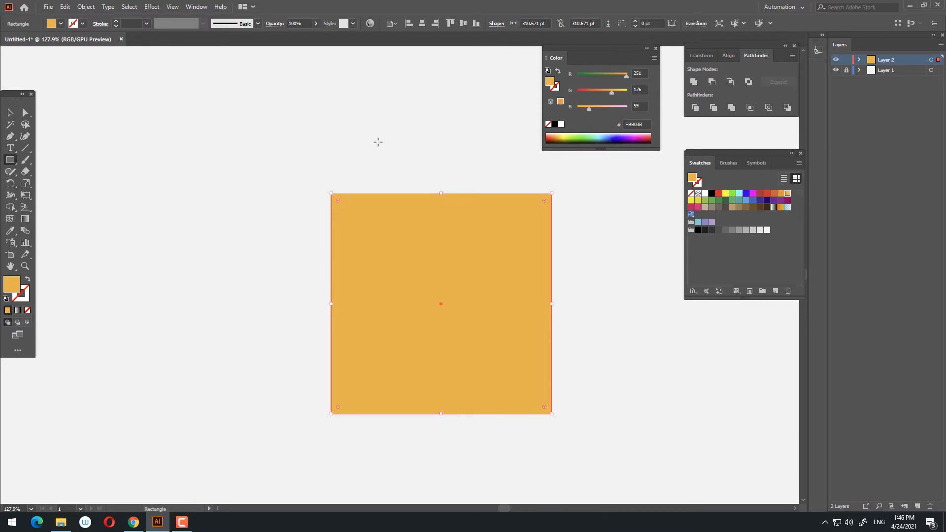
- Draw a tall rectangle about 172 by 371 pt overlapping the square's left side, with its bottom edge level with the square's
{"action": "left_click_drag", "start_coordinate": [385, 150], "coordinate": [261, 418]}
{"action": "left_click", "coordinate": [16, 114]}
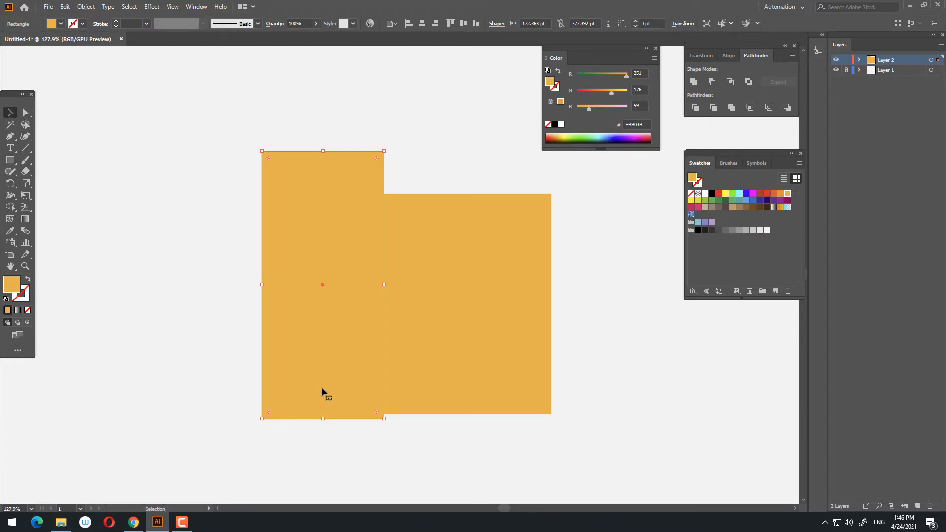
{"action": "left_click_drag", "start_coordinate": [323, 419], "coordinate": [422, 414]}
{"action": "left_click", "coordinate": [422, 436]}
{"action": "left_click", "coordinate": [377, 385]}
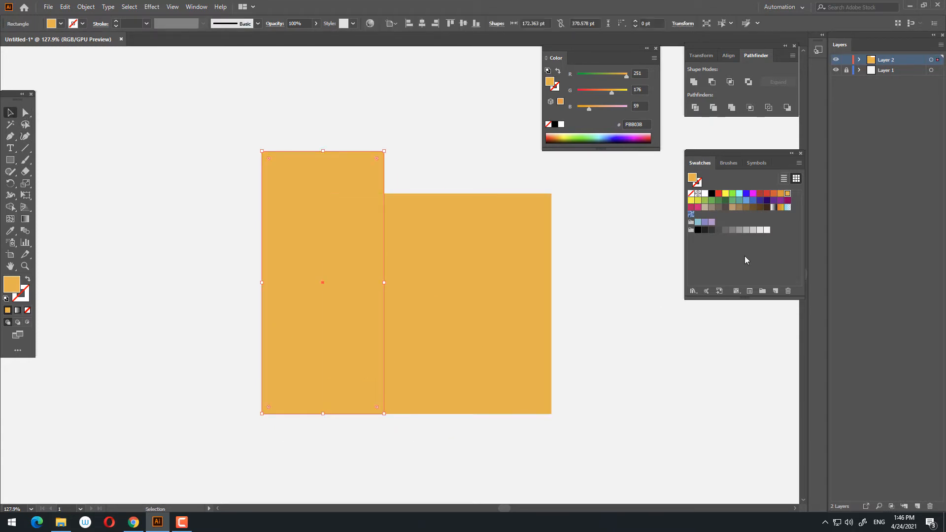
- Fill the tall rectangle with the light yellow colour FFDC6C
{"action": "left_click", "coordinate": [690, 201]}
{"action": "left_click", "coordinate": [11, 231]}
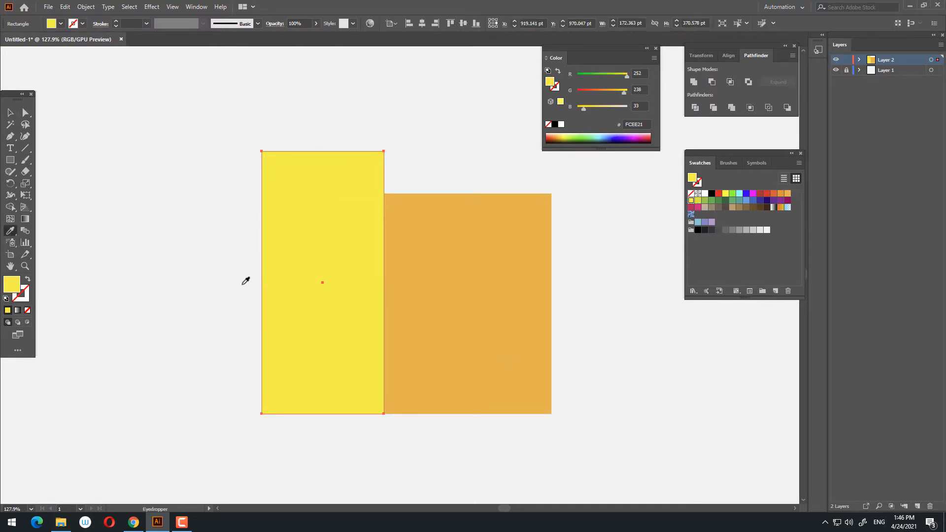
{"action": "left_click", "coordinate": [458, 323]}
{"action": "double_click", "coordinate": [11, 285]}
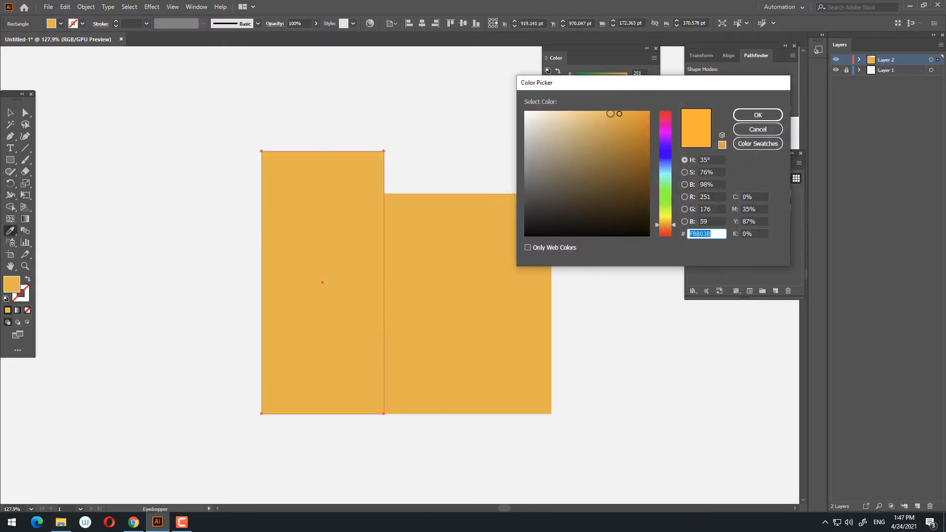
{"action": "left_click", "coordinate": [598, 109]}
{"action": "left_click_drag", "start_coordinate": [666, 223], "coordinate": [666, 220]}
{"action": "left_click", "coordinate": [745, 119]}
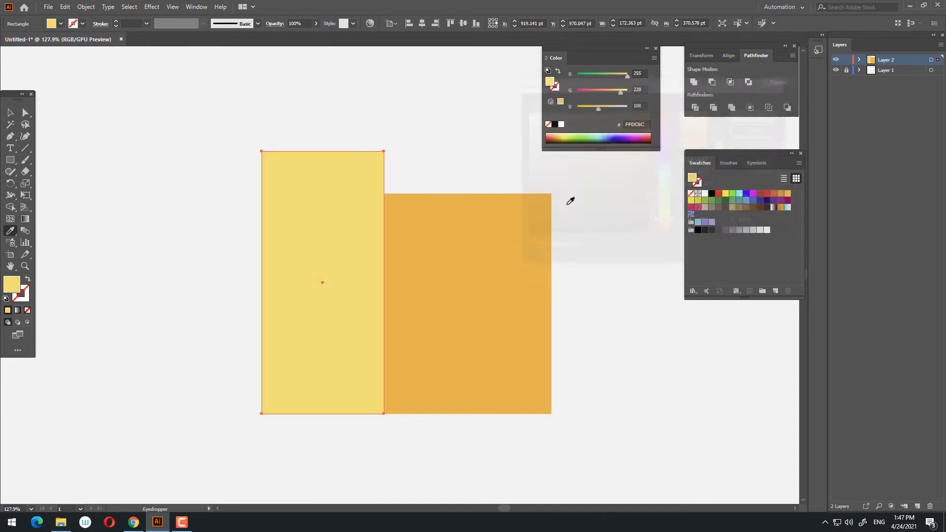
- Draw a horizontal bar about 409 by 105 pt across the bottom of both shapes, spanning their full width
{"action": "key", "text": "z"}
{"action": "left_click_drag", "start_coordinate": [339, 290], "coordinate": [409, 410]}
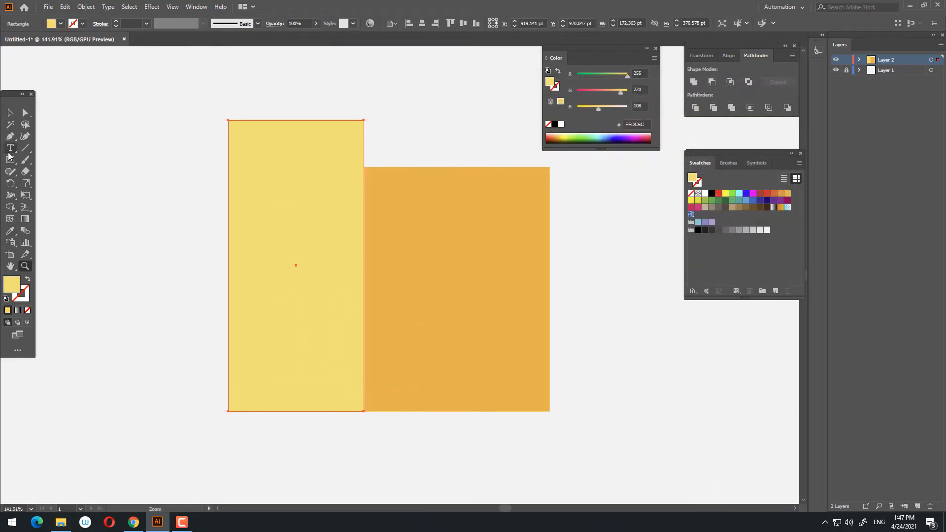
{"action": "left_click", "coordinate": [10, 160]}
{"action": "left_click_drag", "start_coordinate": [546, 414], "coordinate": [228, 328]}
- Round the horizontal bar's two left corners to the maximum and fill the bar with orange F7931E
{"action": "left_click", "coordinate": [26, 113]}
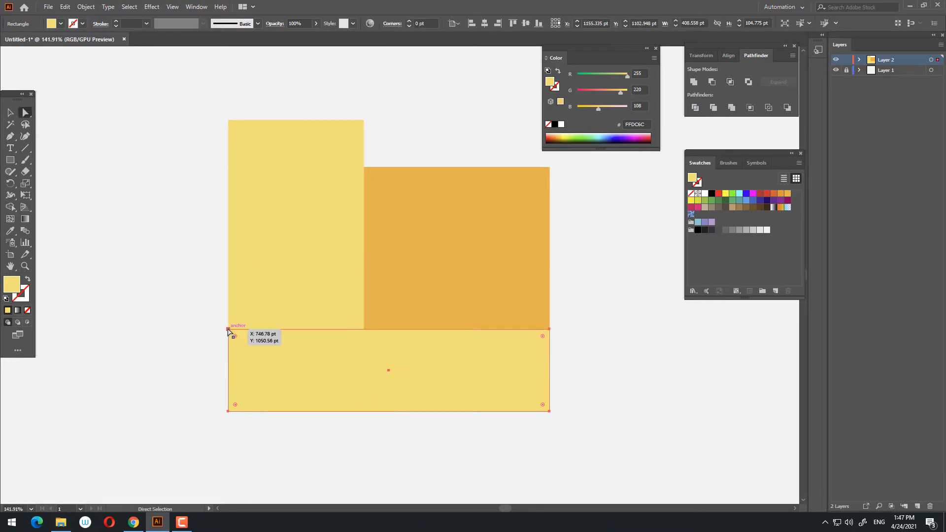
{"action": "left_click", "coordinate": [228, 329]}
{"action": "left_click", "coordinate": [228, 411], "text": "shift"}
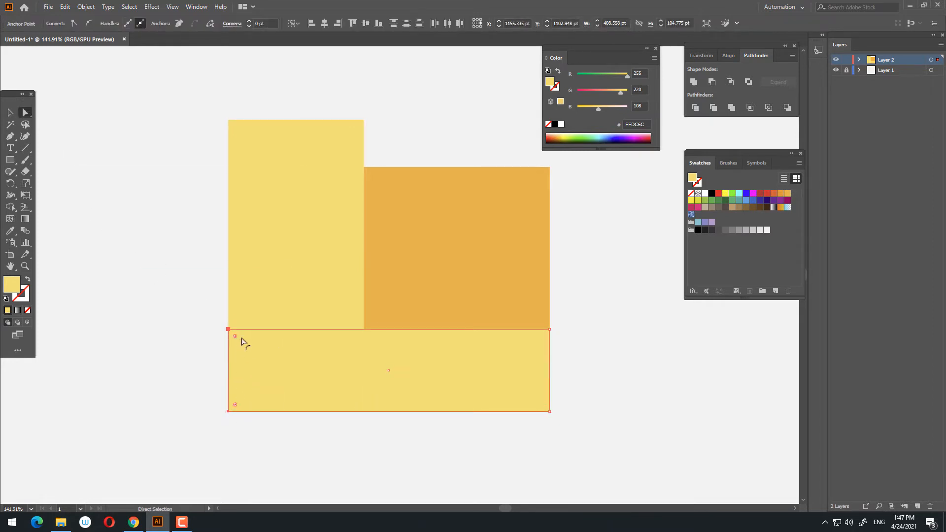
{"action": "left_click_drag", "start_coordinate": [234, 336], "coordinate": [399, 357]}
{"action": "left_click", "coordinate": [10, 114]}
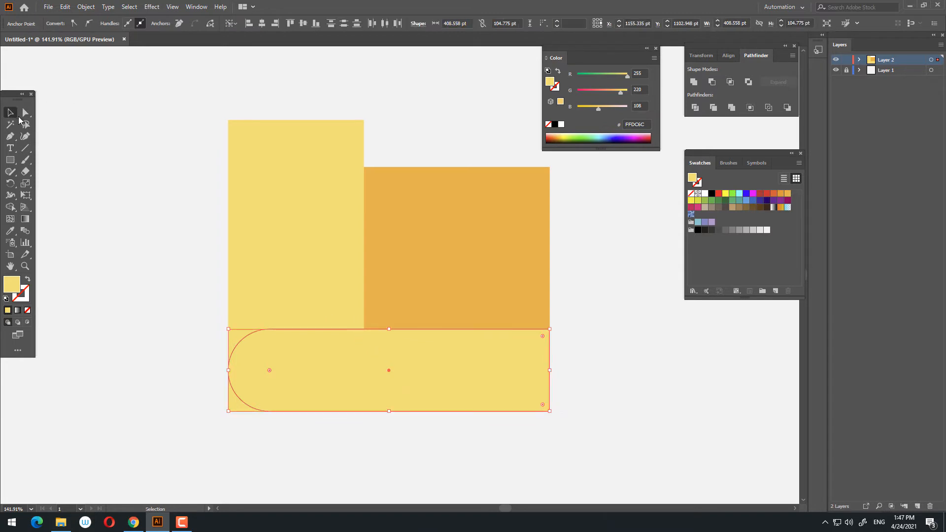
{"action": "left_click", "coordinate": [780, 193]}
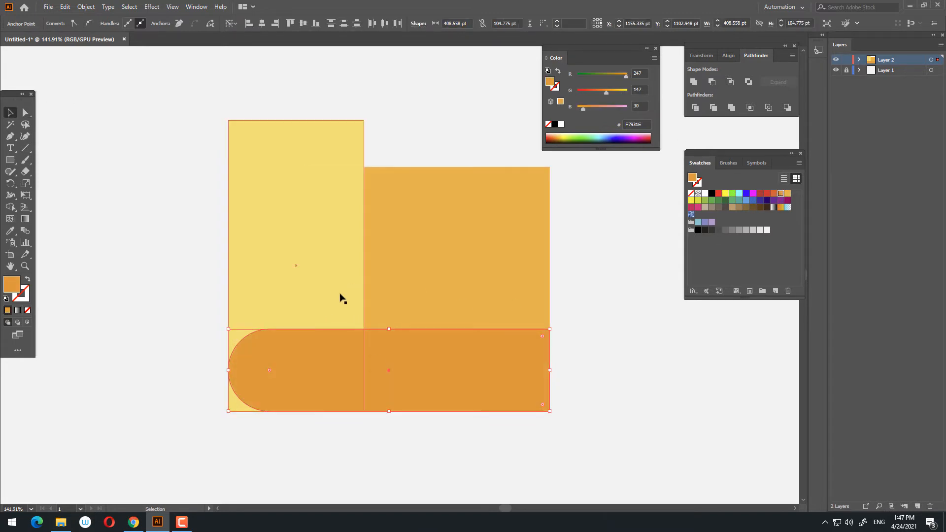
{"action": "left_click", "coordinate": [435, 393]}
- Extend the tall yellow rectangle upward by moving its top edge
{"action": "left_click", "coordinate": [286, 133]}
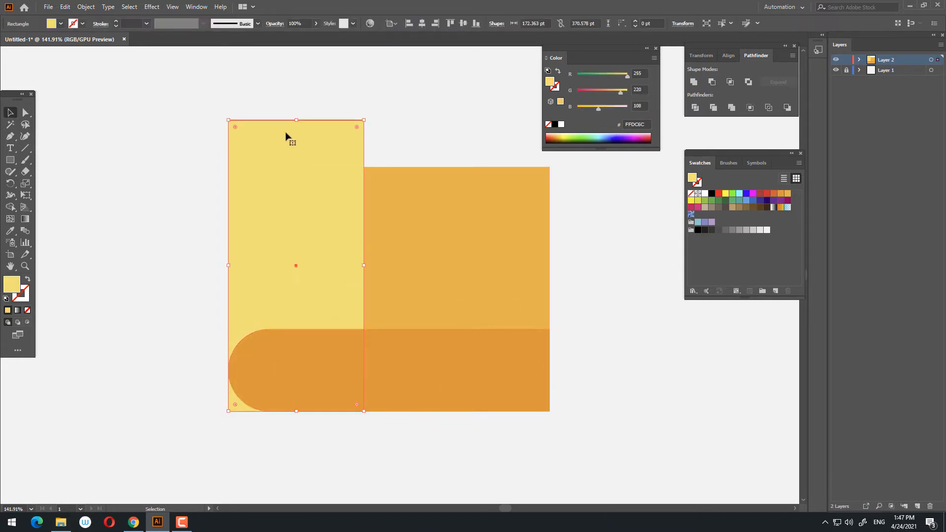
{"action": "left_click_drag", "start_coordinate": [299, 121], "coordinate": [308, 80]}
{"action": "left_click", "coordinate": [460, 110]}
{"action": "scroll", "coordinate": [461, 175], "scroll_direction": "up", "scroll_amount": 2}
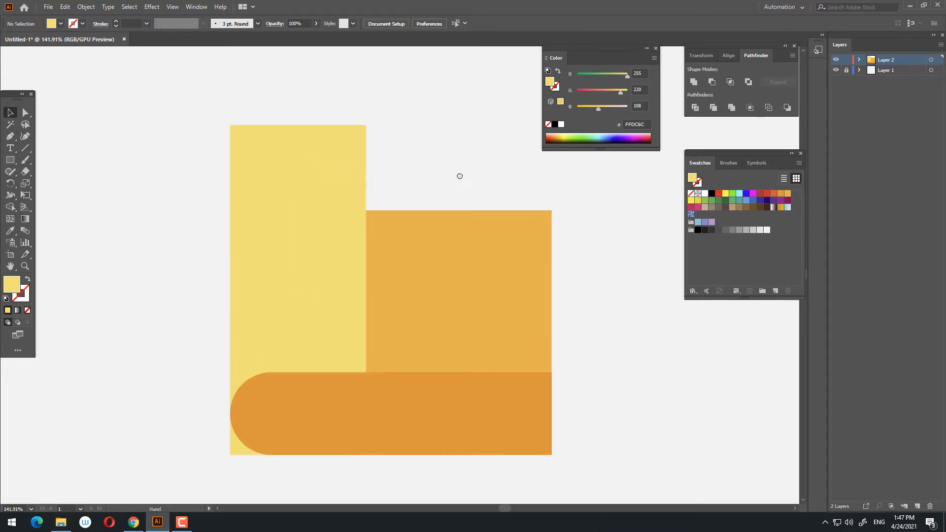
- Paste a copy of the rounded bar in front and move it straight up to sit on the square's top edge
{"action": "left_click", "coordinate": [450, 387]}
{"action": "left_click", "coordinate": [65, 7]}
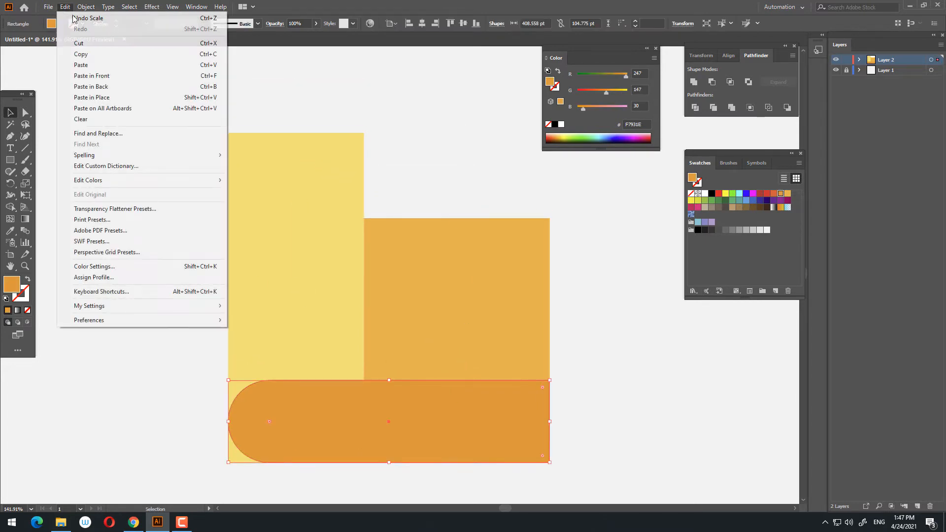
{"action": "left_click", "coordinate": [110, 76]}
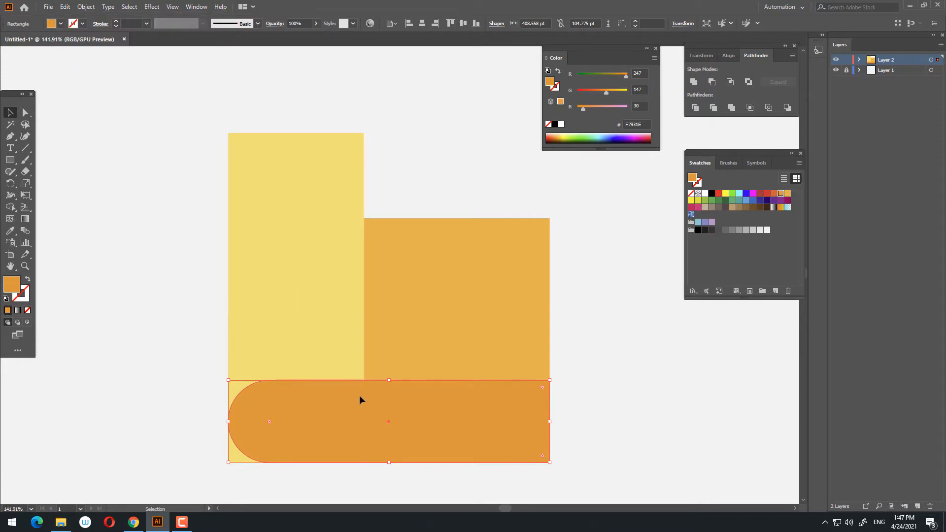
{"action": "left_click_drag", "start_coordinate": [361, 397], "coordinate": [367, 160]}
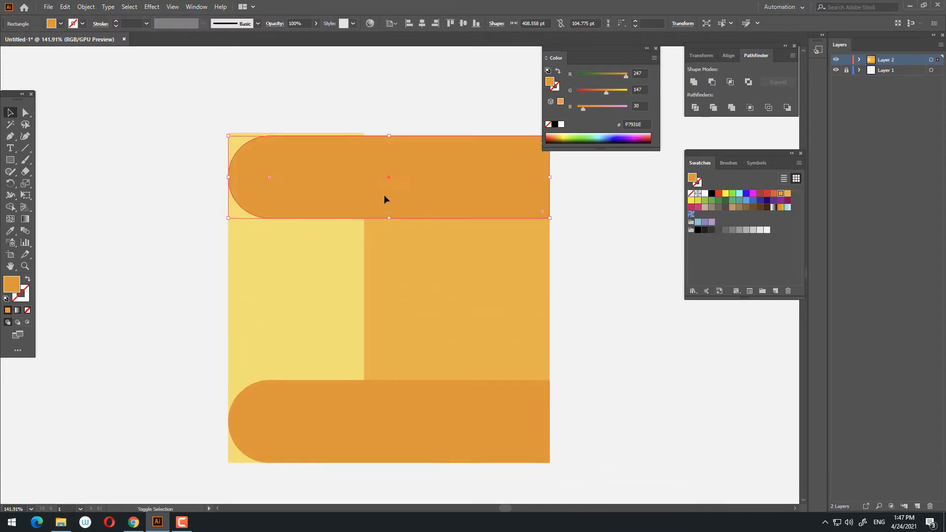
- Select all the shapes, split them at their overlaps with Pathfinder Divide, and ungroup the pieces
{"action": "left_click", "coordinate": [224, 268]}
{"action": "left_click", "coordinate": [345, 192]}
{"action": "key", "text": "ctrl+a"}
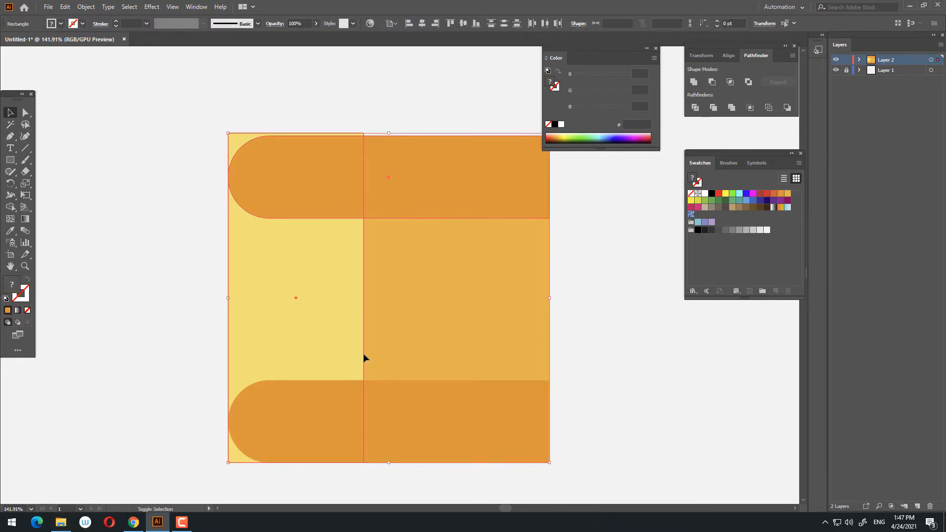
{"action": "left_click", "coordinate": [695, 108]}
{"action": "right_click", "coordinate": [401, 206]}
{"action": "left_click", "coordinate": [433, 274]}
{"action": "left_click", "coordinate": [563, 338]}
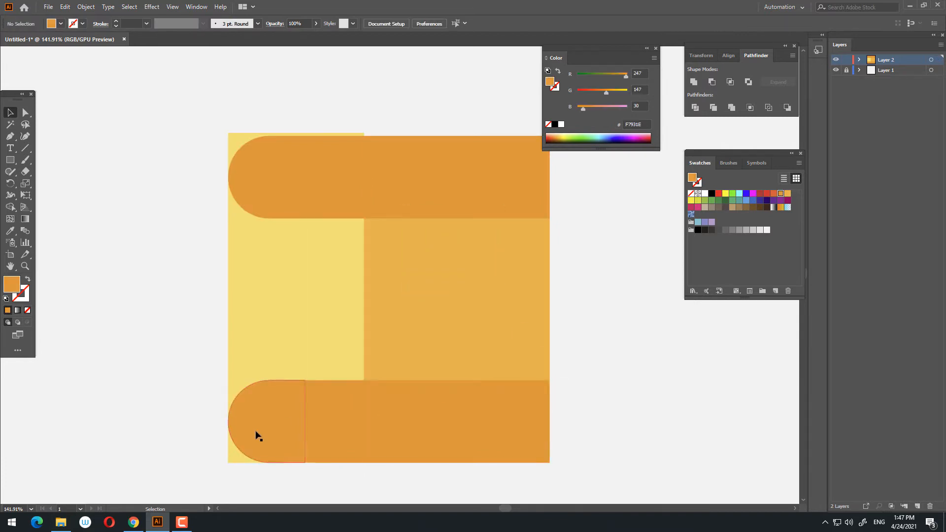
- Delete the yellow scraps outside the rounded corners and the part of the upper bar above the square
{"action": "left_click", "coordinate": [233, 453]}
{"action": "key", "text": "Delete"}
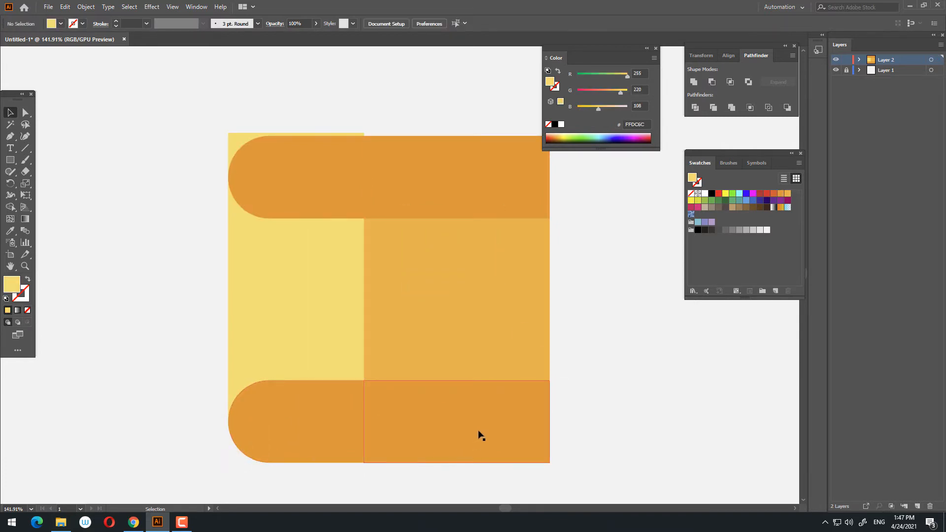
{"action": "left_click", "coordinate": [238, 139]}
{"action": "key", "text": "Delete"}
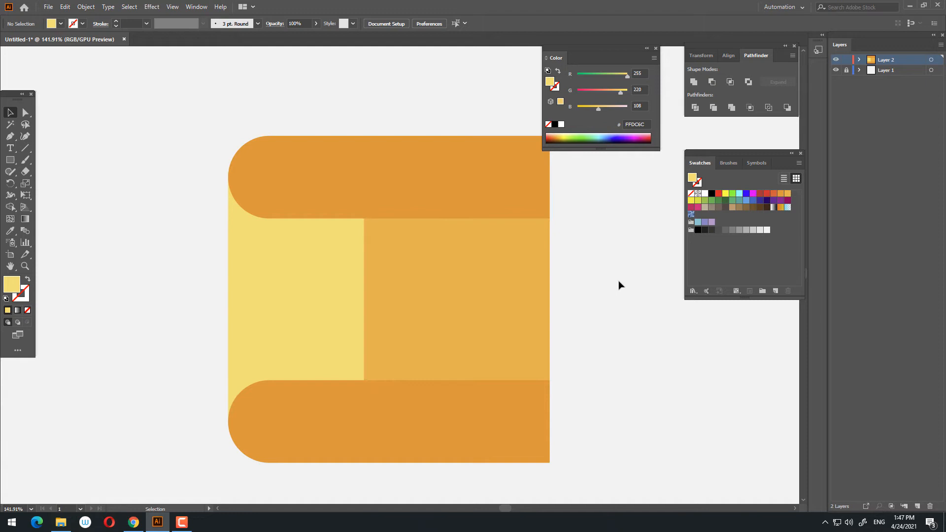
{"action": "left_click", "coordinate": [455, 189]}
{"action": "key", "text": "Delete"}
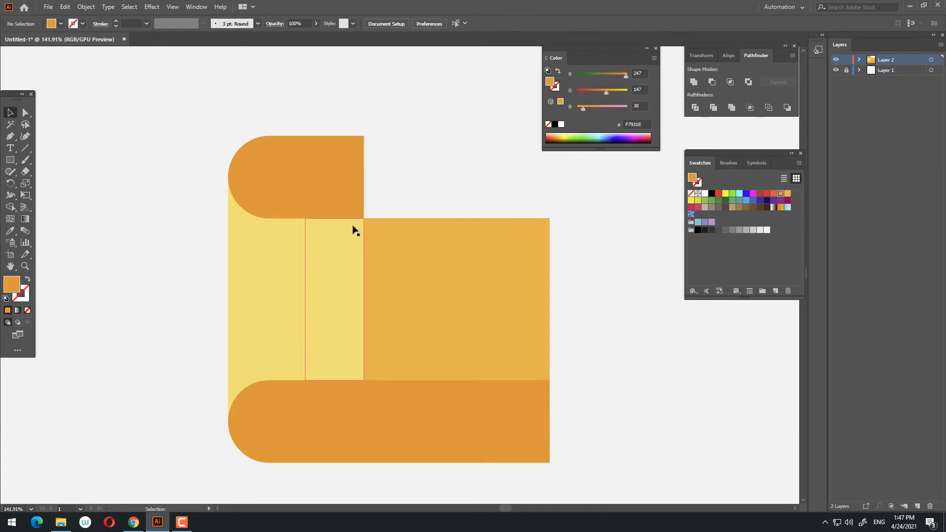
- Recolour the upper rounded piece with the light yellow sampled from the strip below it
{"action": "left_click", "coordinate": [324, 197]}
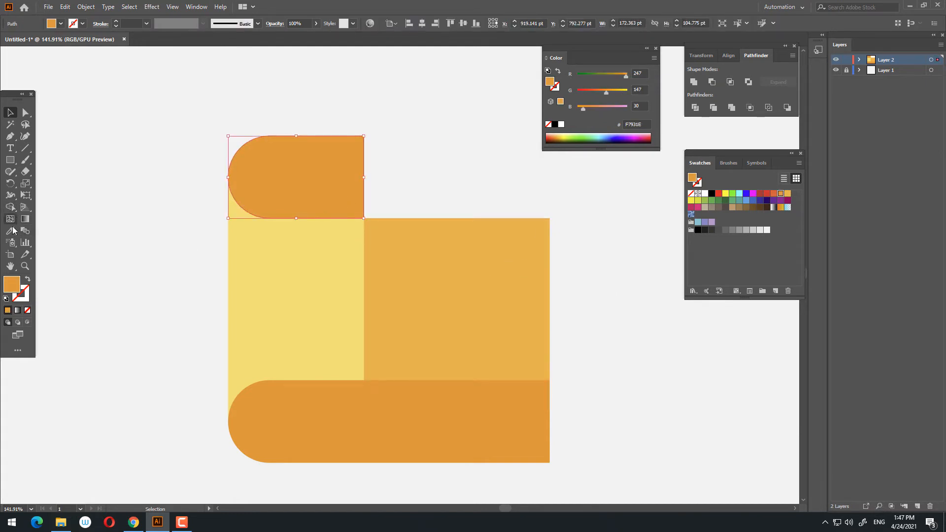
{"action": "left_click", "coordinate": [14, 230]}
{"action": "left_click", "coordinate": [353, 312]}
{"action": "key", "text": "z"}
{"action": "left_click_drag", "start_coordinate": [352, 312], "coordinate": [381, 267]}
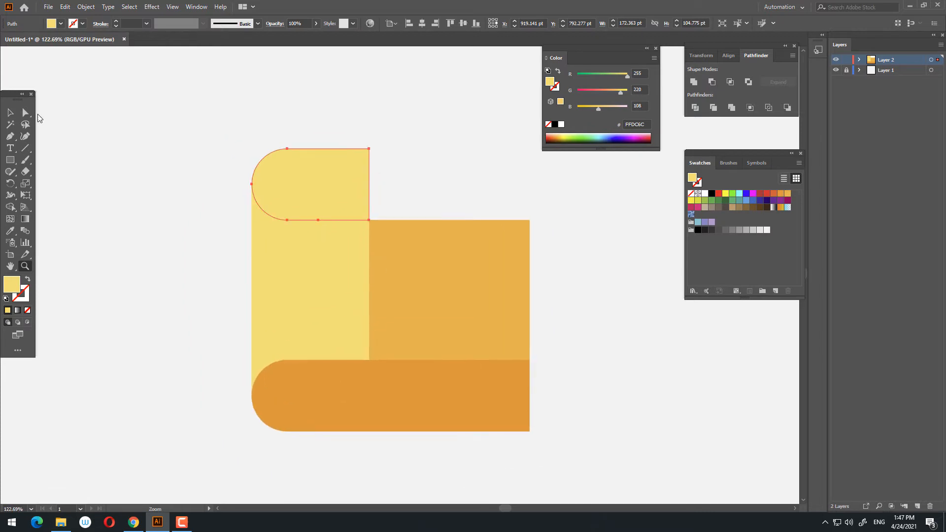
- Recolour all pieces of the lower bar with the orange FBB03B sampled from the square
{"action": "key", "text": "v"}
{"action": "left_click", "coordinate": [401, 381]}
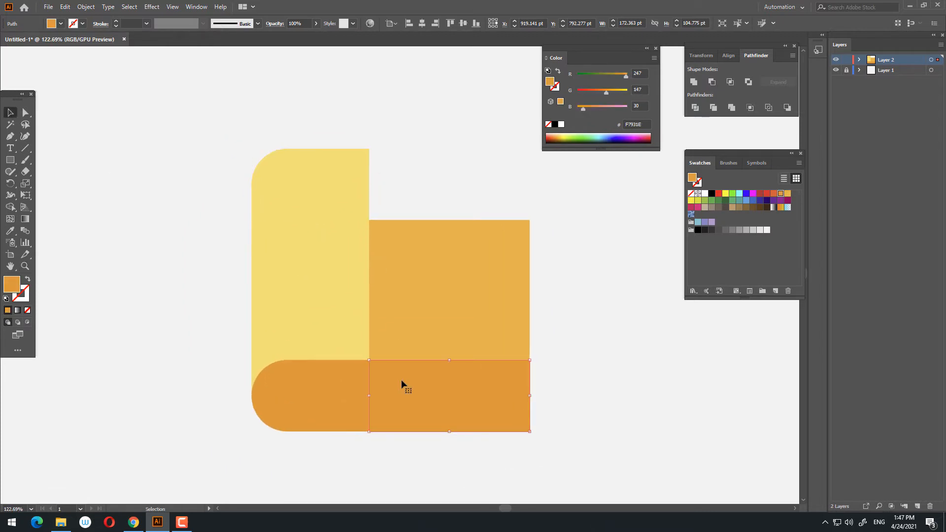
{"action": "left_click", "coordinate": [463, 337]}
{"action": "left_click", "coordinate": [317, 407]}
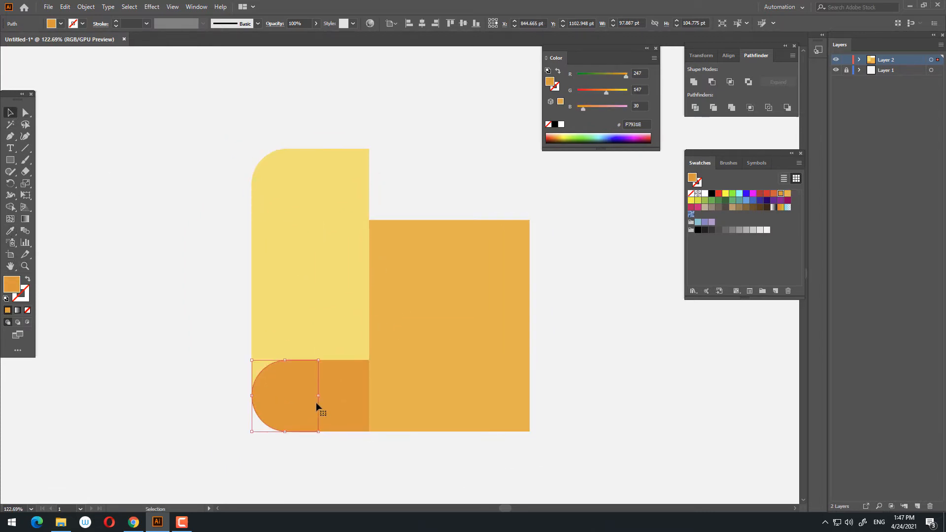
{"action": "left_click", "coordinate": [349, 407], "text": "shift"}
{"action": "left_click", "coordinate": [11, 231]}
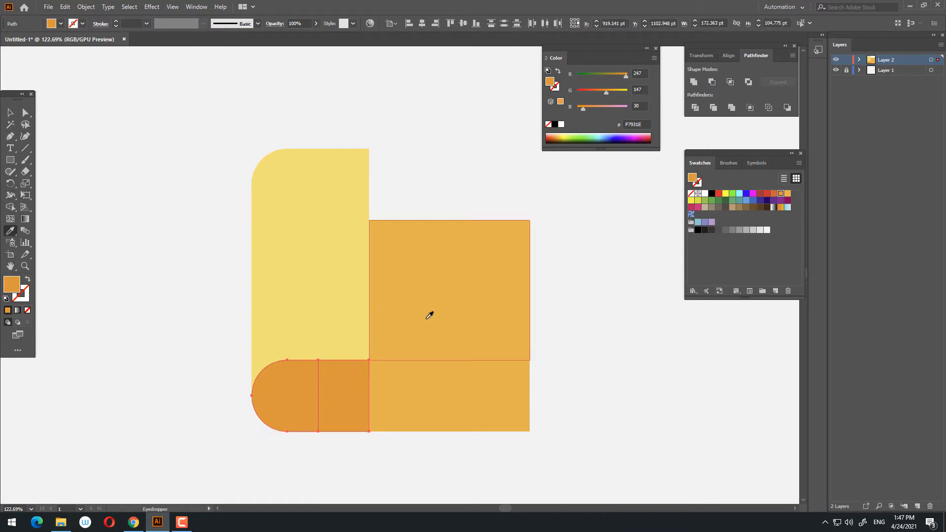
{"action": "left_click", "coordinate": [428, 317]}
{"action": "key", "text": "z"}
{"action": "left_click_drag", "start_coordinate": [484, 289], "coordinate": [485, 369]}
{"action": "left_click_drag", "start_coordinate": [491, 370], "coordinate": [425, 344]}
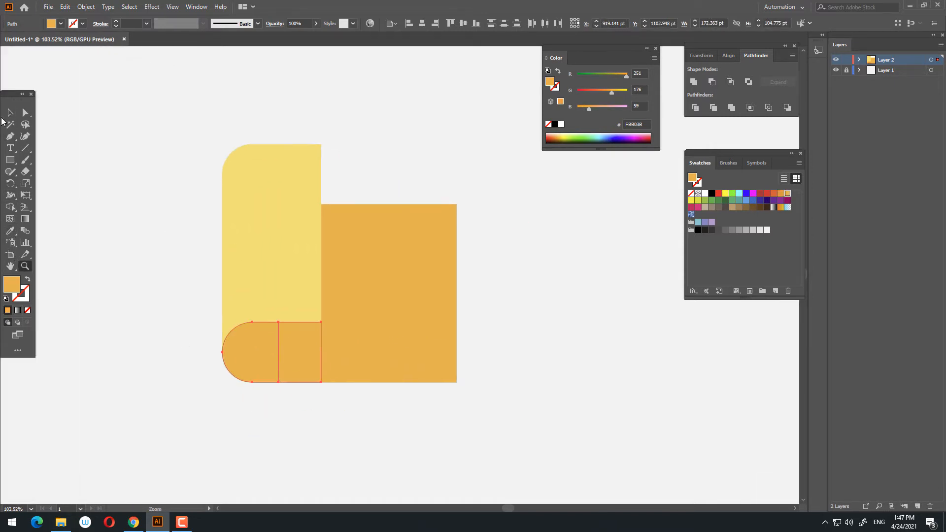
- Unite the orange body pieces, the lower-left rounded pieces and the yellow strip pieces into one shape each
{"action": "left_click_drag", "start_coordinate": [332, 182], "coordinate": [333, 183]}
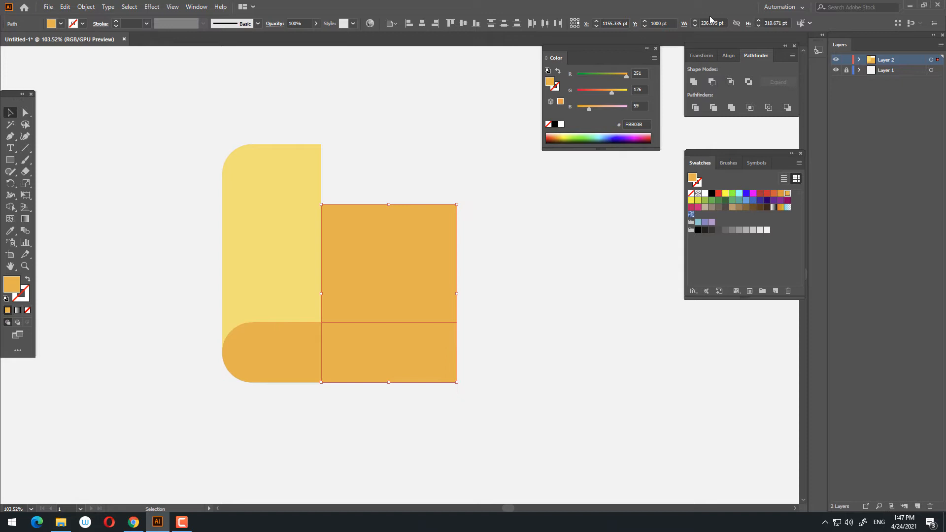
{"action": "left_click", "coordinate": [694, 82]}
{"action": "left_click_drag", "start_coordinate": [257, 337], "coordinate": [243, 358]}
{"action": "left_click", "coordinate": [534, 333]}
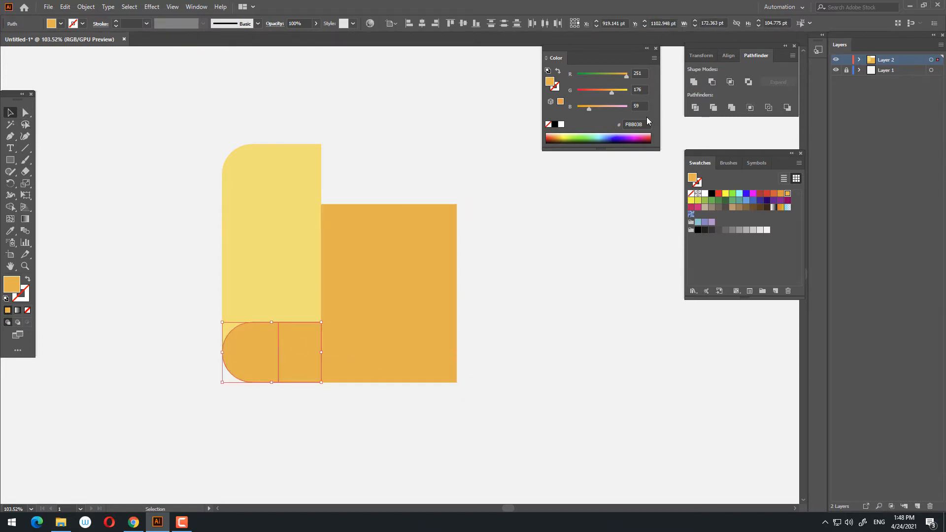
{"action": "left_click", "coordinate": [236, 281]}
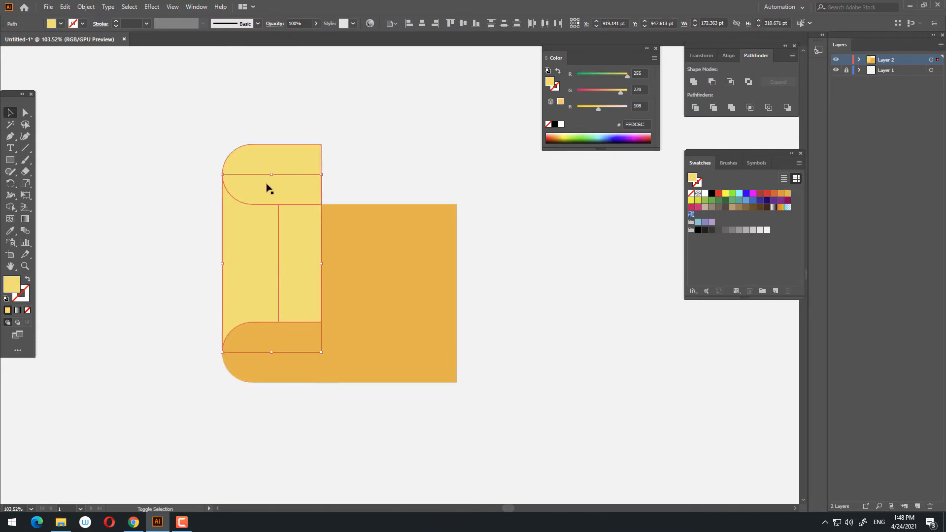
{"action": "left_click", "coordinate": [693, 84]}
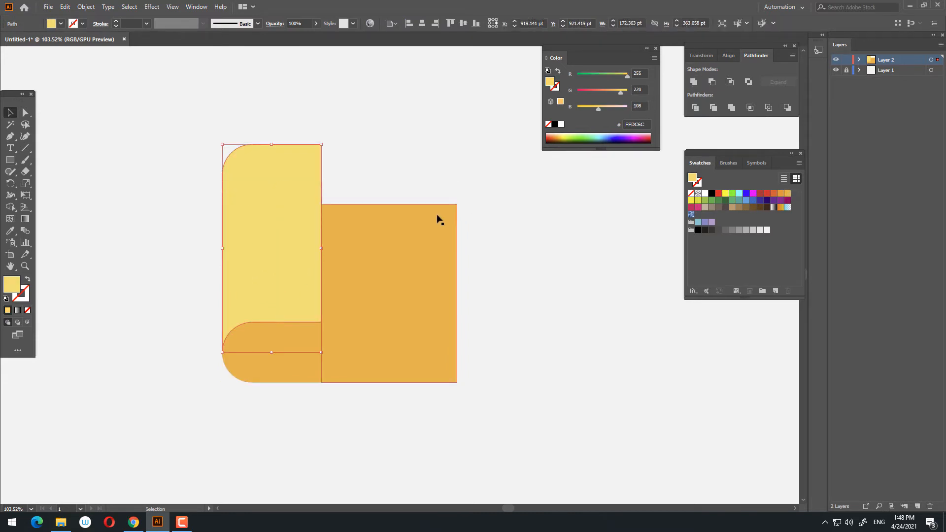
- Widen the orange body by extending its right edge outward, keeping its height, and deselect it
{"action": "left_click", "coordinate": [404, 293]}
{"action": "scroll", "coordinate": [488, 342], "scroll_direction": "right", "scroll_amount": 1}
{"action": "scroll", "coordinate": [487, 341], "scroll_direction": "up", "scroll_amount": 1}
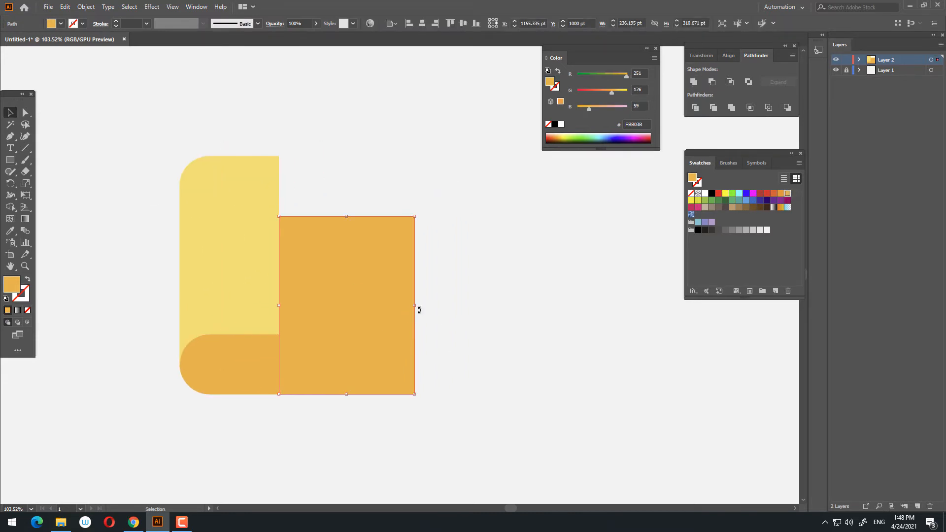
{"action": "left_click_drag", "start_coordinate": [414, 305], "coordinate": [483, 316]}
{"action": "left_click", "coordinate": [616, 365]}
{"action": "key", "text": "z"}
{"action": "left_click", "coordinate": [611, 357], "text": "alt"}
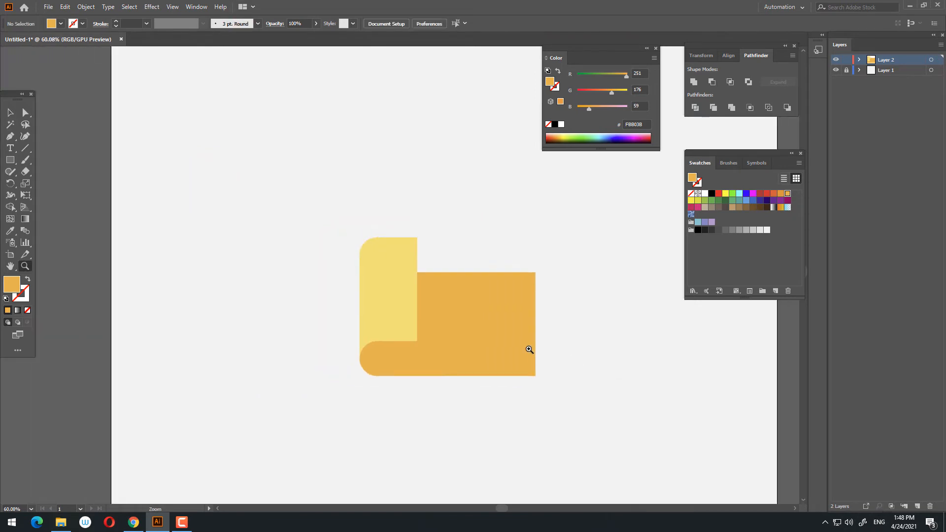
- Recolour the upper rounded flap yellow F9CC3D by sampling the orange body and shifting its hue to 46°
{"action": "left_click", "coordinate": [468, 309]}
{"action": "left_click", "coordinate": [379, 305], "text": "ctrl"}
{"action": "key", "text": "ctrl+equal"}
{"action": "left_click", "coordinate": [10, 230]}
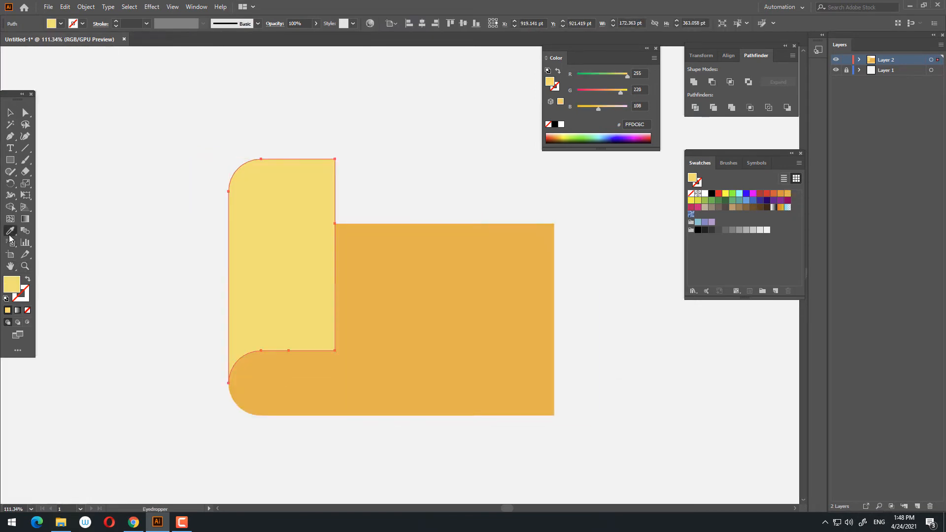
{"action": "left_click", "coordinate": [454, 348]}
{"action": "double_click", "coordinate": [11, 282]}
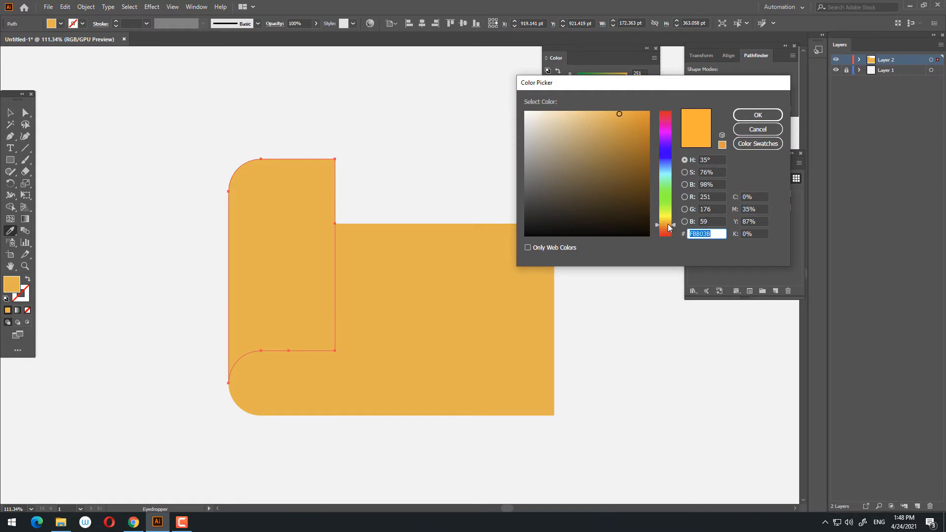
{"action": "left_click_drag", "start_coordinate": [666, 224], "coordinate": [667, 220]}
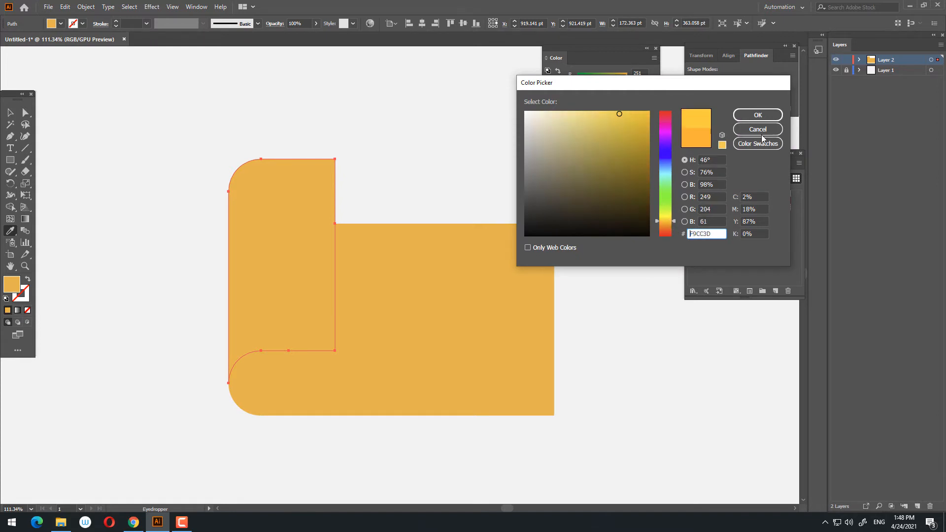
{"action": "left_click", "coordinate": [759, 116]}
{"action": "key", "text": "z"}
{"action": "left_click_drag", "start_coordinate": [435, 259], "coordinate": [337, 365]}
{"action": "left_click_drag", "start_coordinate": [329, 386], "coordinate": [339, 446]}
{"action": "left_click_drag", "start_coordinate": [342, 417], "coordinate": [338, 363]}
{"action": "left_click", "coordinate": [10, 113]}
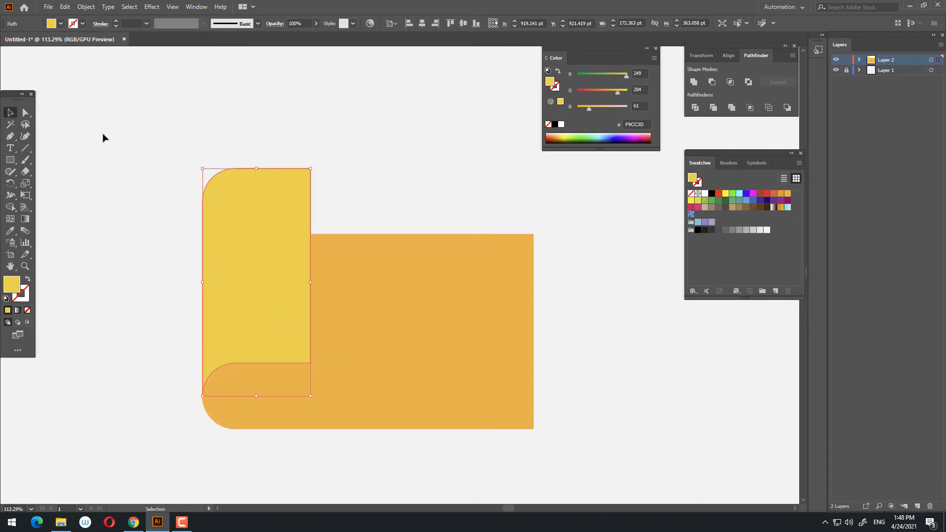
{"action": "left_click", "coordinate": [103, 137]}
- Duplicate the lower-left rounded orange piece in place and move the front copy slightly down
{"action": "left_click_drag", "start_coordinate": [431, 221], "coordinate": [478, 173]}
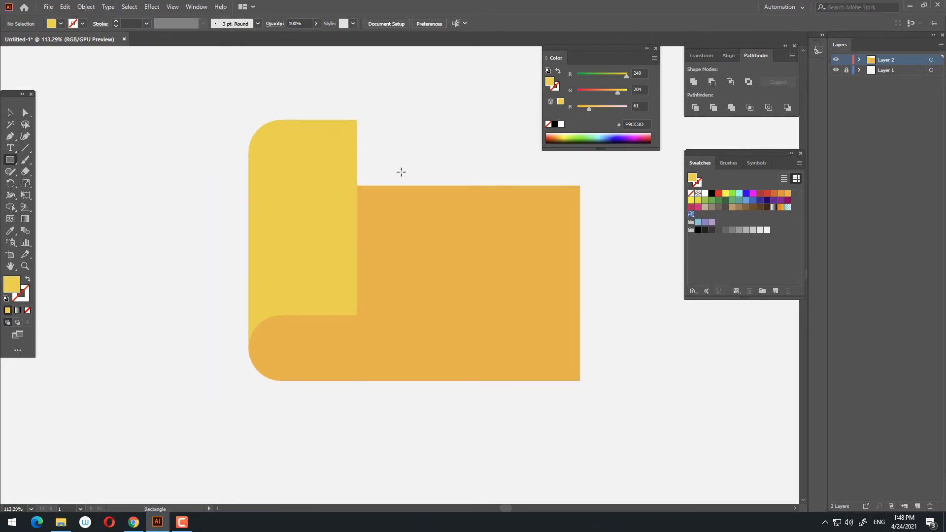
{"action": "left_click", "coordinate": [310, 377]}
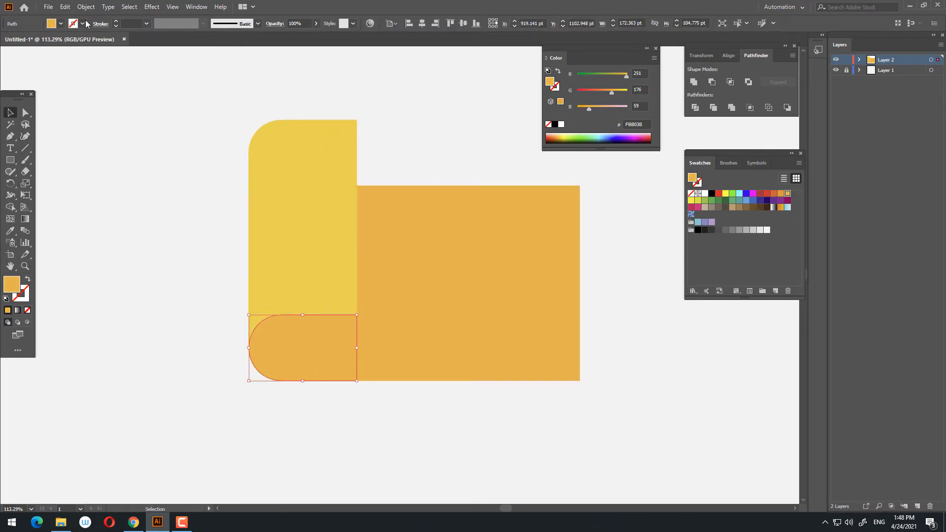
{"action": "left_click", "coordinate": [65, 6]}
{"action": "left_click", "coordinate": [81, 53]}
{"action": "left_click", "coordinate": [65, 6]}
{"action": "left_click", "coordinate": [101, 76]}
{"action": "left_click_drag", "start_coordinate": [326, 334], "coordinate": [330, 351]}
- Recolour the rounded piece behind the lowered copy with the darker orange F7882D
{"action": "left_click", "coordinate": [326, 324]}
{"action": "key", "text": "z"}
{"action": "left_click", "coordinate": [355, 373]}
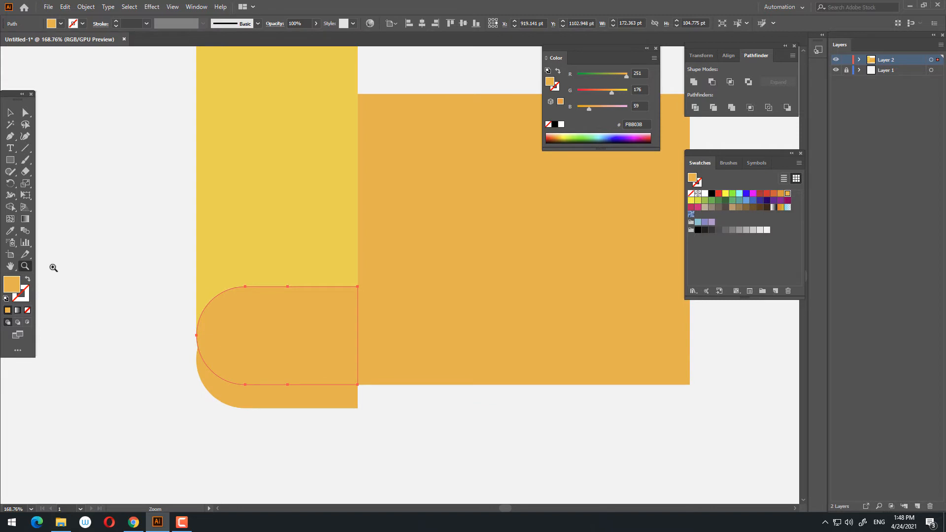
{"action": "double_click", "coordinate": [9, 285]}
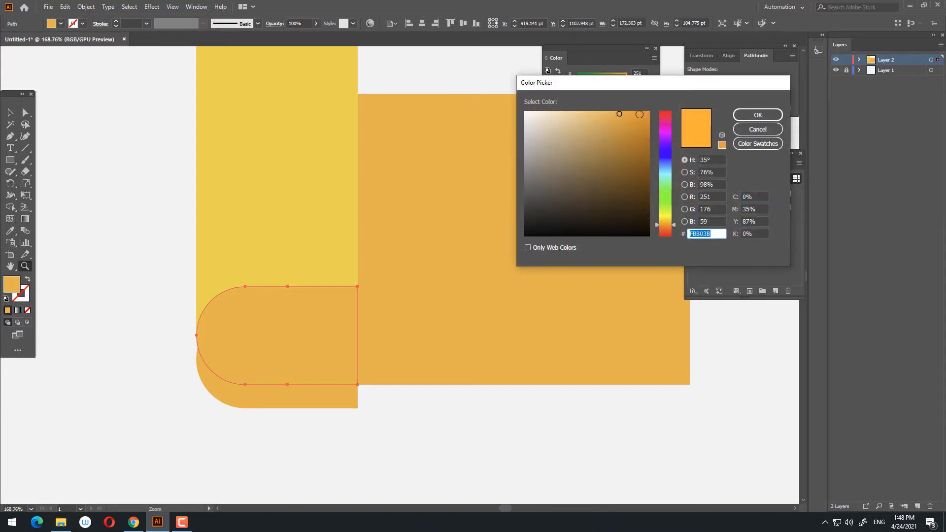
{"action": "left_click_drag", "start_coordinate": [675, 224], "coordinate": [675, 226]}
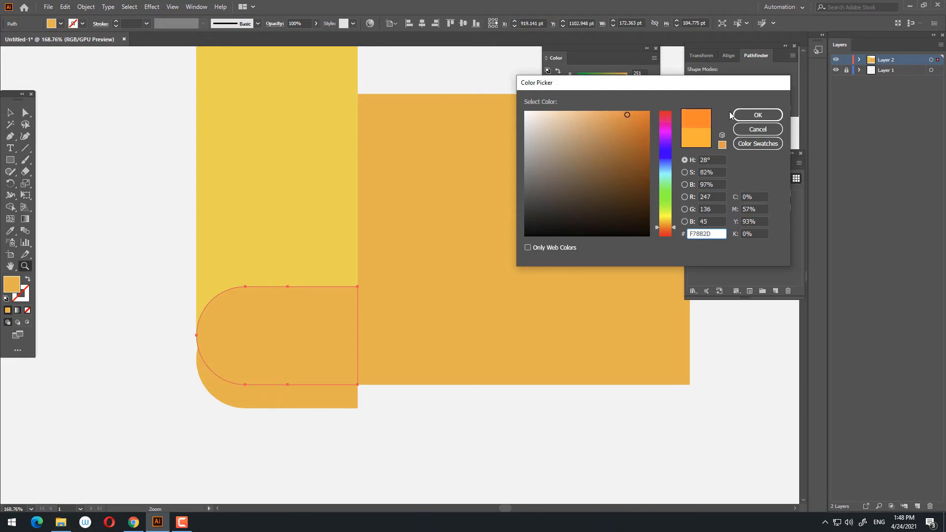
{"action": "left_click", "coordinate": [734, 116]}
- Draw a dark orange shadow strip about 25 by 231 pt along the yellow flap's right edge, from the body's top edge downward
{"action": "left_click_drag", "start_coordinate": [443, 221], "coordinate": [408, 333]}
{"action": "left_click_drag", "start_coordinate": [418, 345], "coordinate": [326, 372]}
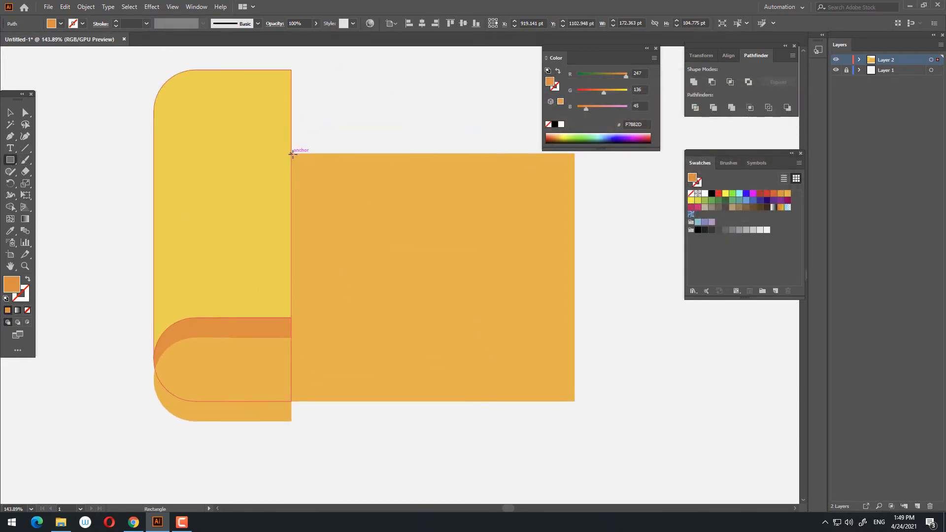
{"action": "left_click_drag", "start_coordinate": [292, 154], "coordinate": [311, 338]}
{"action": "left_click_drag", "start_coordinate": [380, 209], "coordinate": [343, 247]}
{"action": "left_click", "coordinate": [10, 113]}
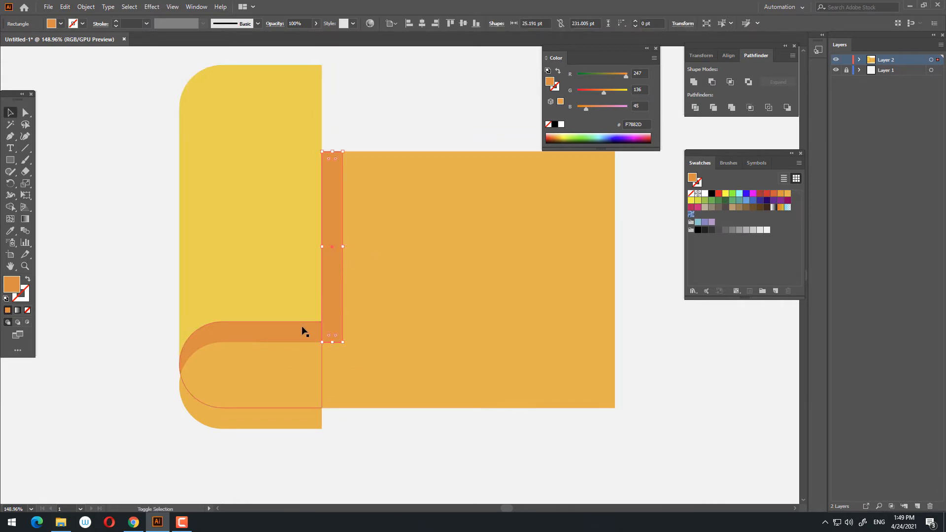
{"action": "left_click", "coordinate": [302, 328], "text": "shift"}
{"action": "left_click", "coordinate": [322, 463]}
- Divide the two overlapping lower rounded pieces and delete the part protruding below the orange body
{"action": "left_click", "coordinate": [263, 348]}
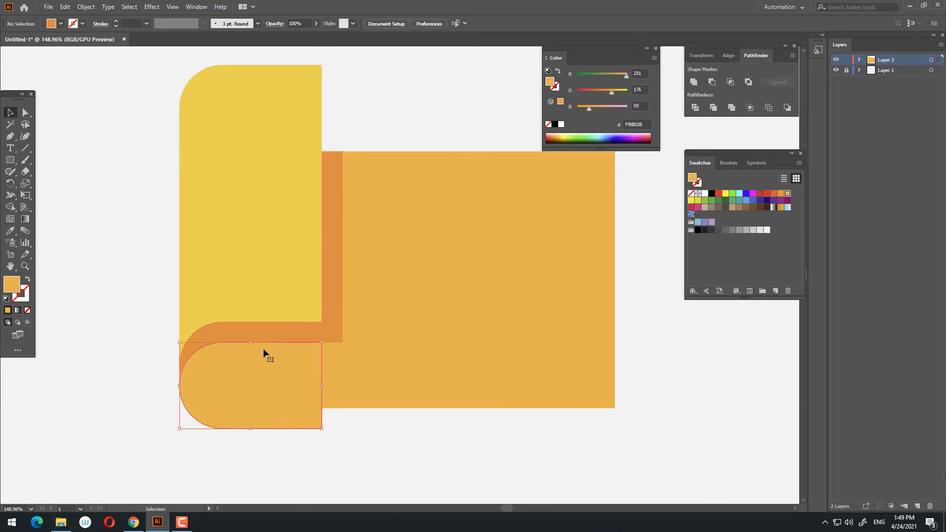
{"action": "left_click", "coordinate": [258, 323], "text": "shift"}
{"action": "left_click", "coordinate": [702, 107]}
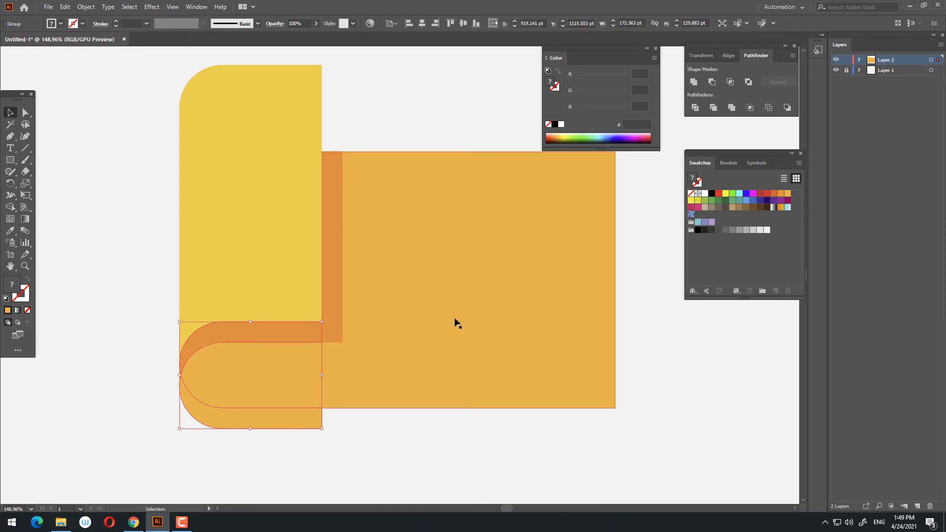
{"action": "double_click", "coordinate": [243, 377]}
{"action": "left_click", "coordinate": [270, 414]}
{"action": "double_click", "coordinate": [380, 433]}
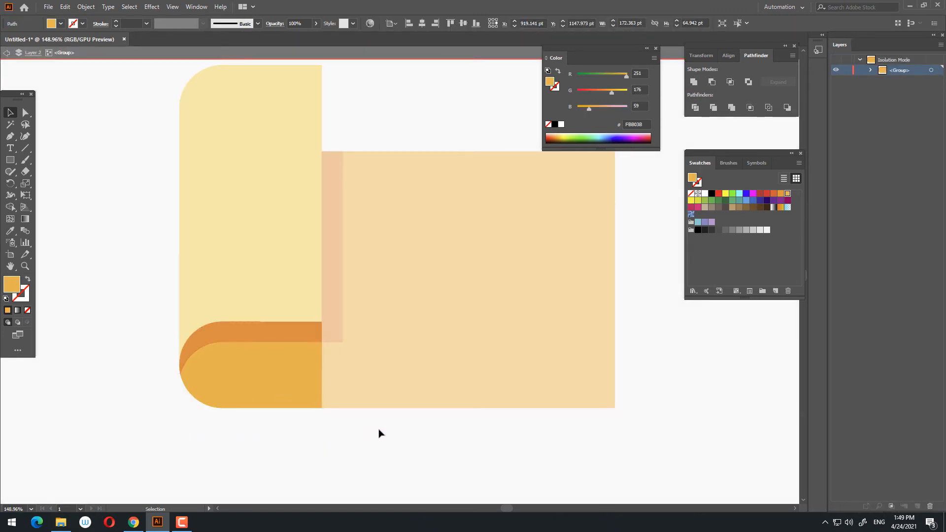
{"action": "key", "text": "z"}
{"action": "mouse_move", "coordinate": [336, 384]}
{"action": "left_mouse_down"}
{"action": "mouse_move", "coordinate": [137, 359]}
{"action": "mouse_move", "coordinate": [342, 382]}
{"action": "mouse_move", "coordinate": [317, 350]}
{"action": "mouse_move", "coordinate": [336, 388]}
{"action": "left_mouse_up"}
{"action": "key", "text": "v"}
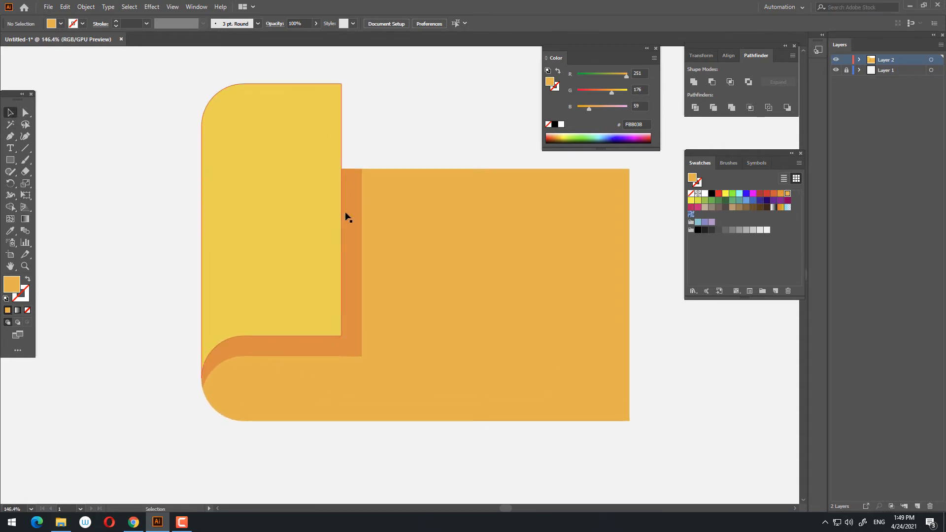
- Narrow the vertical dark orange shadow strip to about 21 pt wide
{"action": "left_click", "coordinate": [354, 216]}
{"action": "left_click_drag", "start_coordinate": [364, 266], "coordinate": [435, 435]}
{"action": "key", "text": "z"}
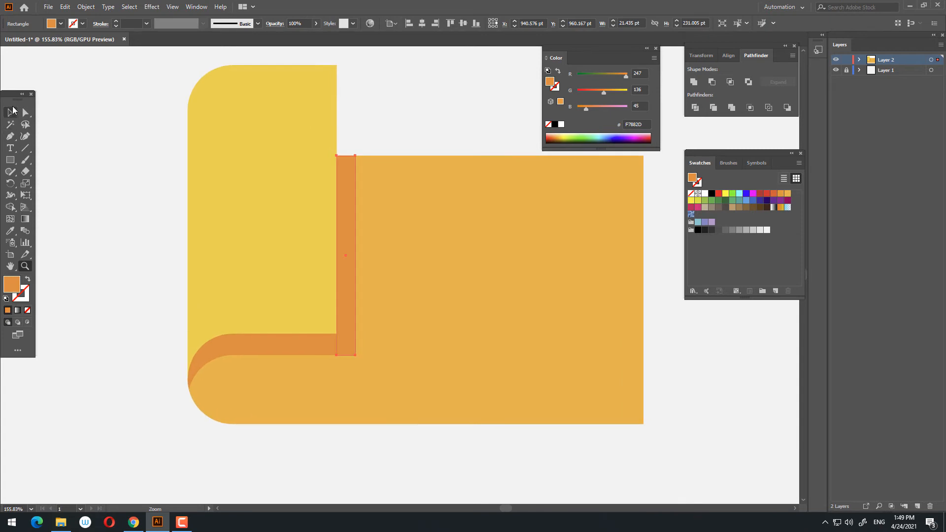
{"action": "left_click", "coordinate": [11, 113]}
- Try to unite the lower rounded group with the vertical shadow strip
{"action": "left_click", "coordinate": [300, 346]}
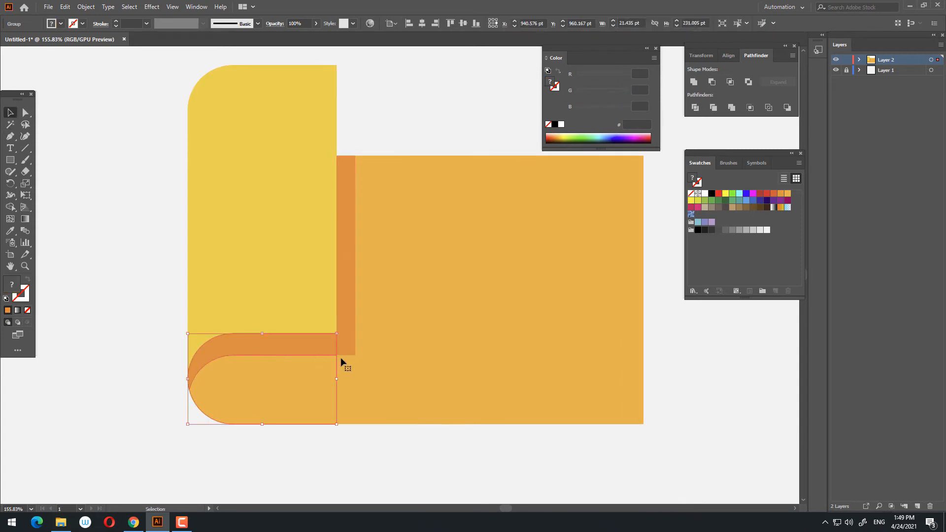
{"action": "left_click", "coordinate": [348, 324], "text": "shift"}
{"action": "left_click", "coordinate": [698, 83]}
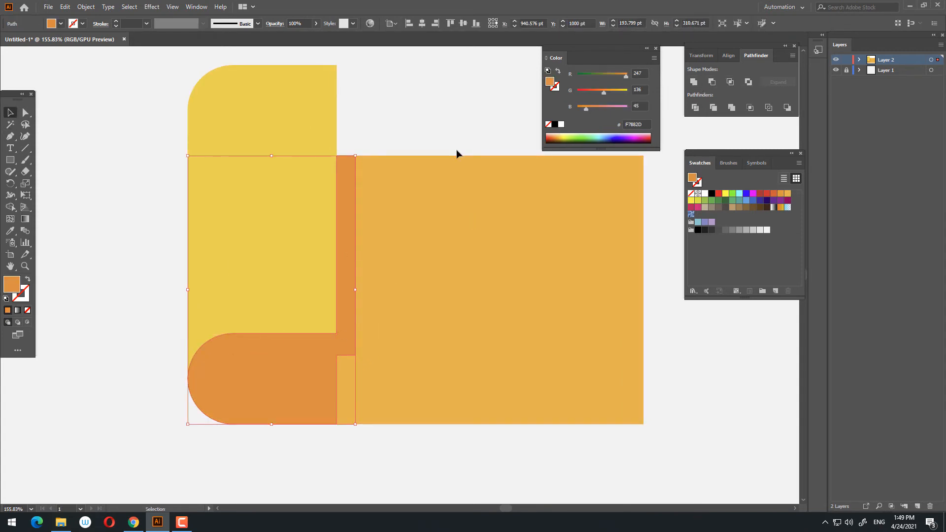
{"action": "key", "text": "ctrl+z"}
{"action": "left_click", "coordinate": [388, 472]}
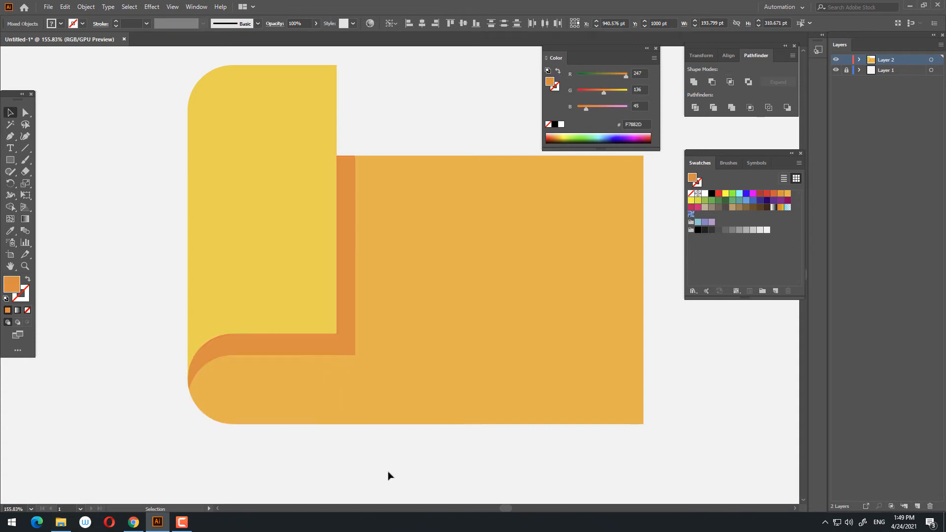
- Draw a vertical rectangle about 56 by 336 pt over the left part of the yellow flap
{"action": "left_click_drag", "start_coordinate": [439, 456], "coordinate": [433, 467]}
{"action": "key", "text": "z"}
{"action": "left_click_drag", "start_coordinate": [399, 376], "coordinate": [340, 371]}
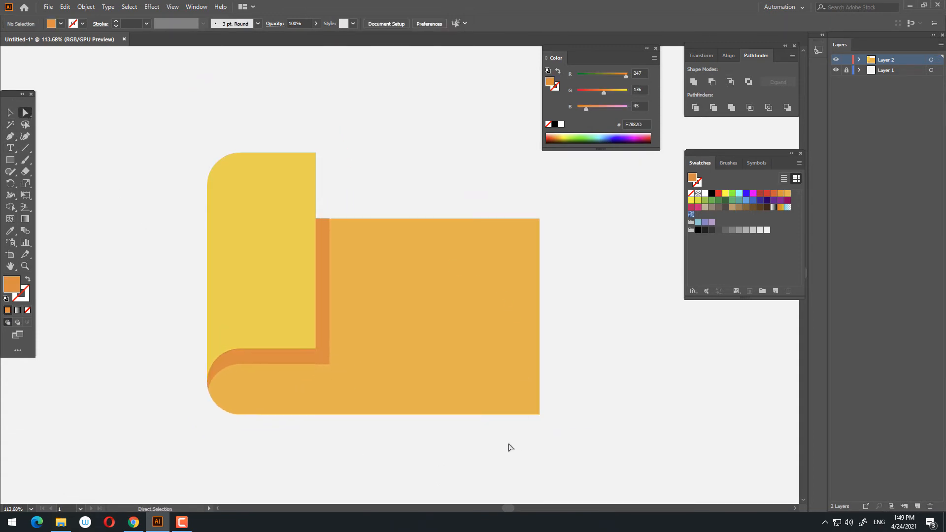
{"action": "key", "text": "z"}
{"action": "left_click", "coordinate": [439, 426]}
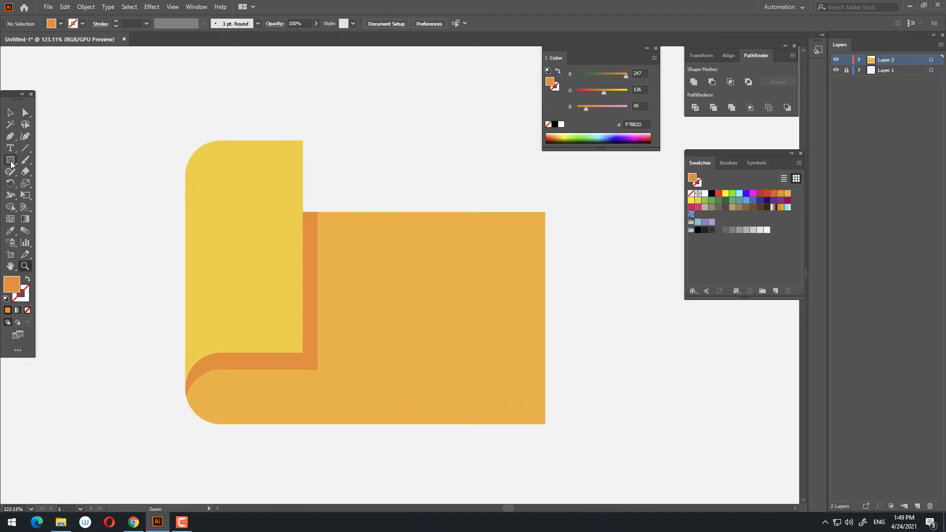
{"action": "left_click", "coordinate": [11, 162]}
{"action": "left_click_drag", "start_coordinate": [194, 141], "coordinate": [232, 370]}
- Fill the rectangle with light yellow FFE876 and adjust it to about 43 by 350 pt, offset about 5 pt to the right
{"action": "left_click", "coordinate": [11, 230]}
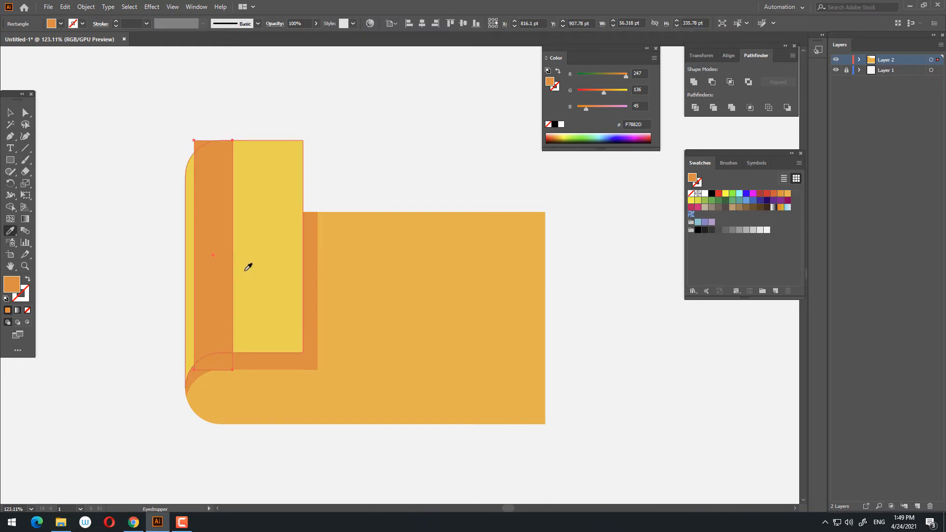
{"action": "left_click", "coordinate": [246, 264]}
{"action": "double_click", "coordinate": [11, 285]}
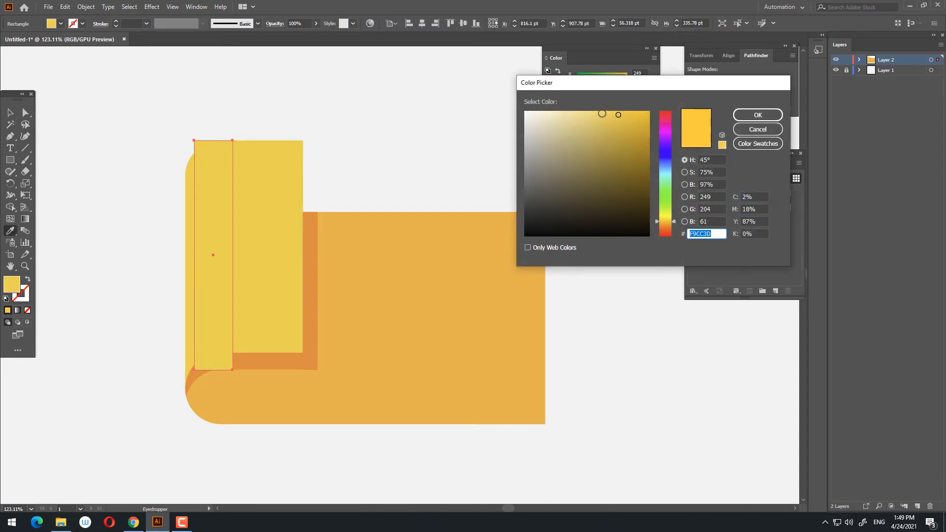
{"action": "left_click", "coordinate": [592, 111]}
{"action": "left_click", "coordinate": [662, 219]}
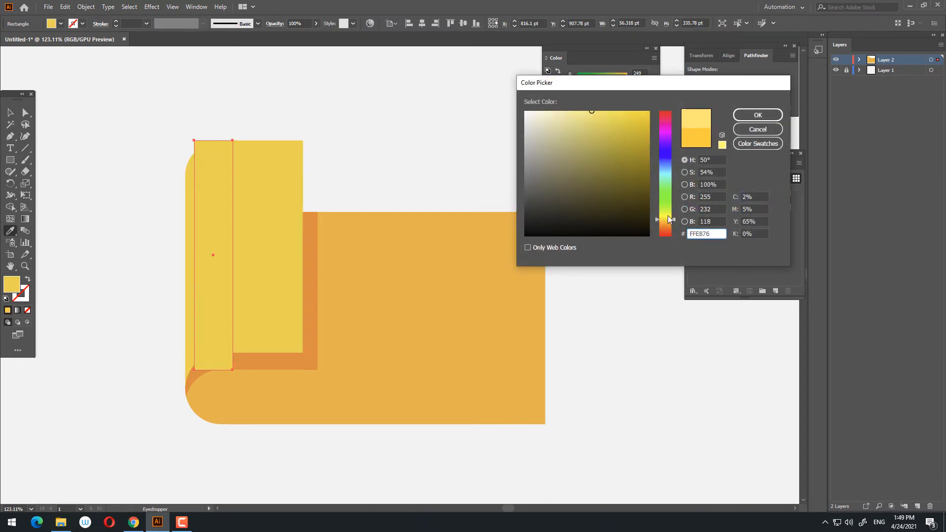
{"action": "left_click", "coordinate": [757, 115]}
{"action": "left_click", "coordinate": [16, 113]}
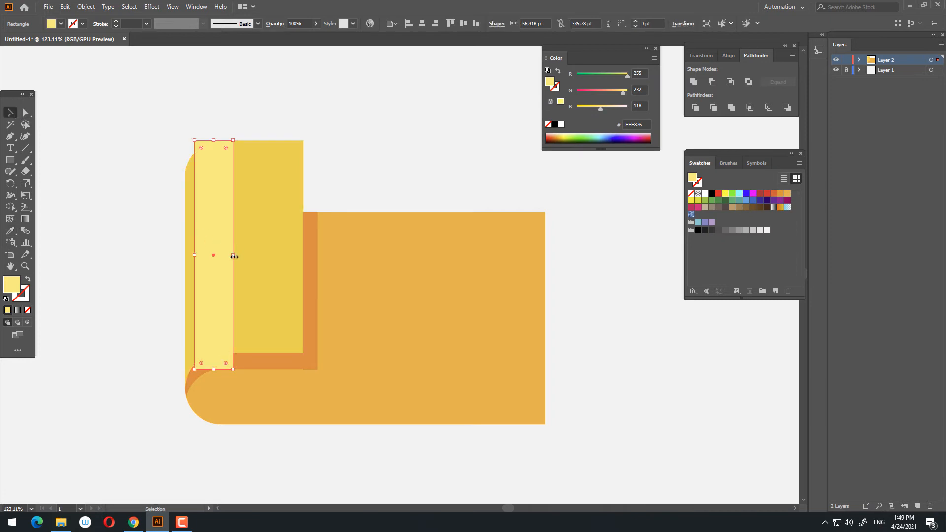
{"action": "left_click_drag", "start_coordinate": [233, 256], "coordinate": [224, 249]}
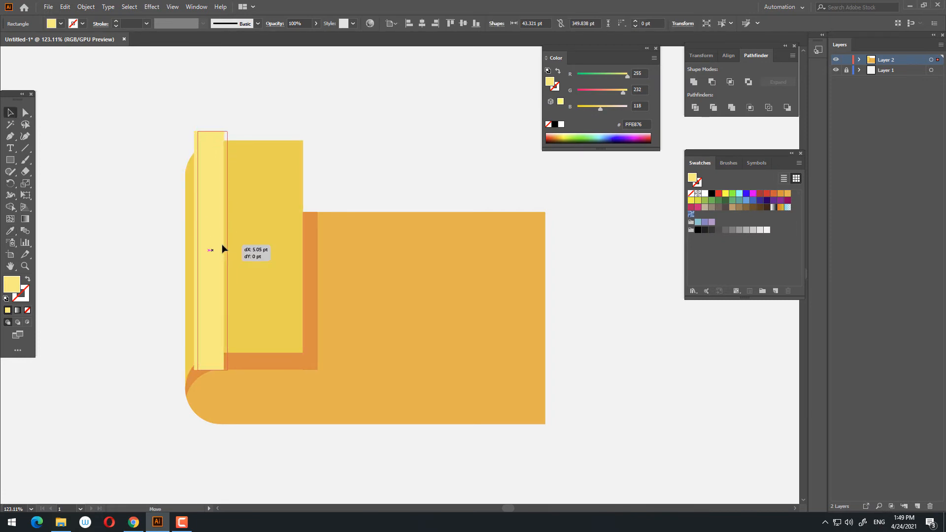
- Divide the yellow flap with the light yellow strip and delete the pieces overhanging the flap's top and bottom
{"action": "left_click", "coordinate": [264, 293], "text": "shift"}
{"action": "left_click", "coordinate": [694, 108]}
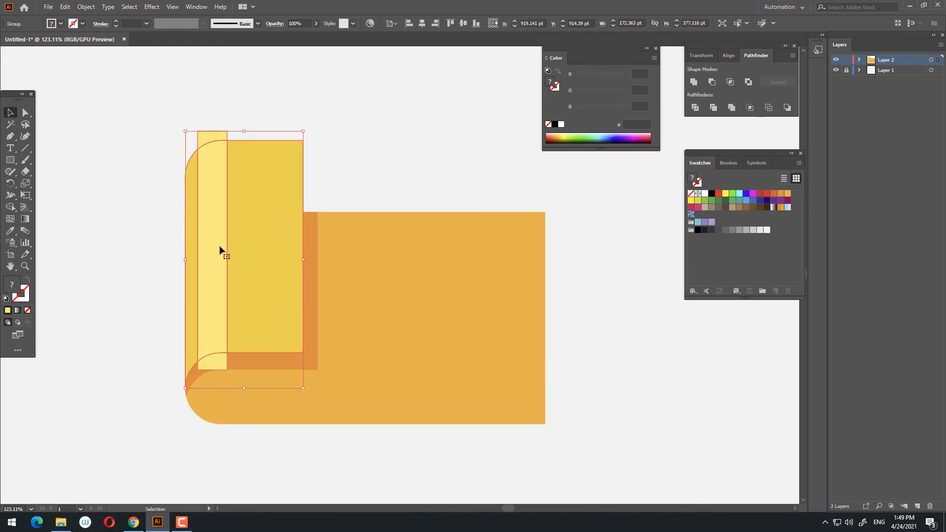
{"action": "double_click", "coordinate": [217, 203]}
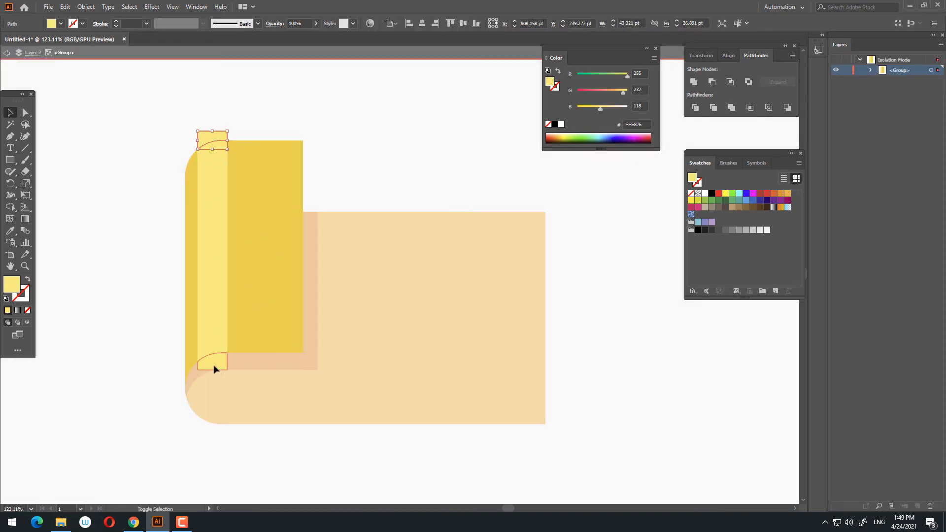
{"action": "key", "text": "Delete"}
{"action": "double_click", "coordinate": [419, 172]}
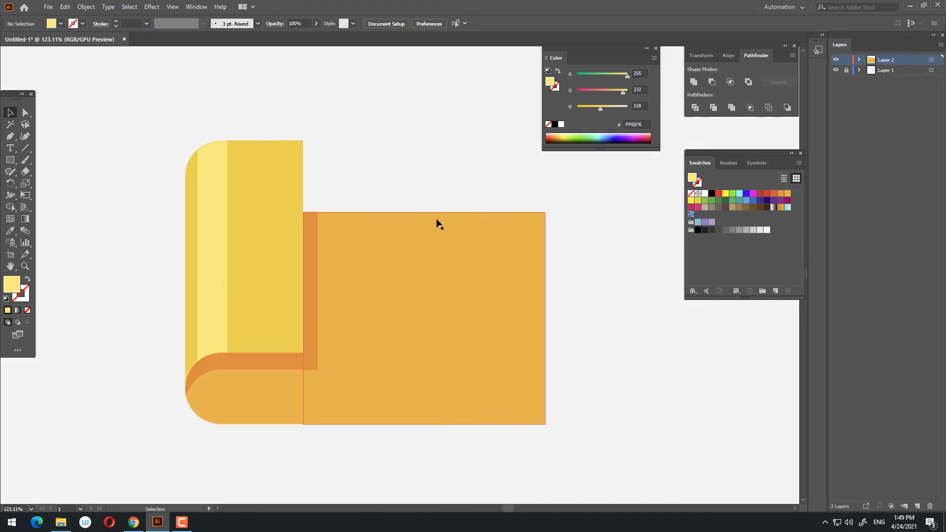
- Round the right corners of the yellow flap and orange body together with the shadow strip's lower-right corner
{"action": "key", "text": "z"}
{"action": "left_click_drag", "start_coordinate": [412, 288], "coordinate": [367, 300]}
{"action": "left_click_drag", "start_coordinate": [369, 339], "coordinate": [487, 389]}
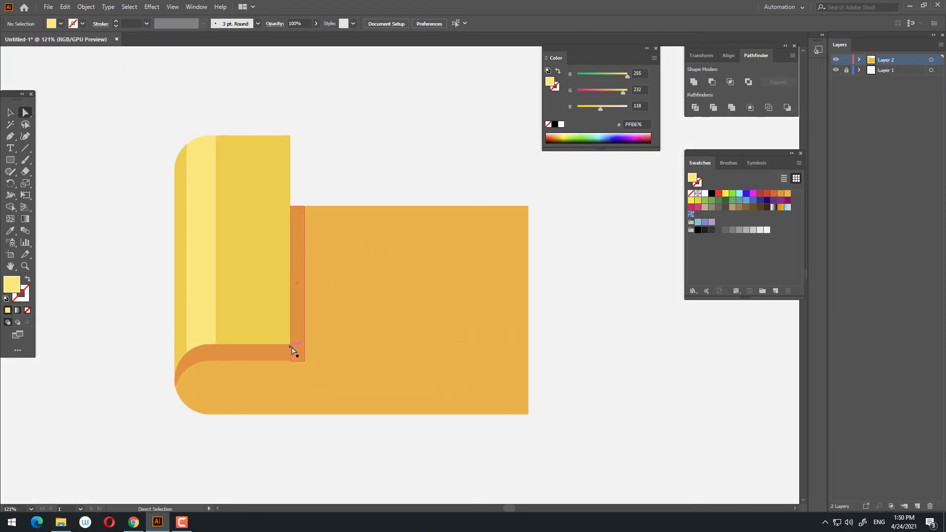
{"action": "key", "text": "ctrl+a"}
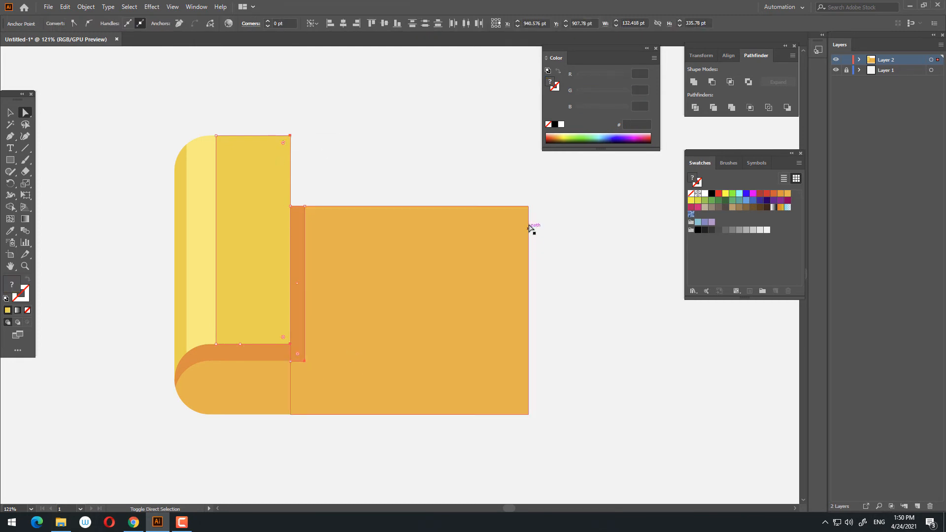
{"action": "left_click", "coordinate": [528, 206], "text": "shift"}
{"action": "left_click_drag", "start_coordinate": [523, 409], "coordinate": [520, 406]}
{"action": "key", "text": "z"}
{"action": "left_click_drag", "start_coordinate": [530, 352], "coordinate": [305, 367]}
{"action": "left_click_drag", "start_coordinate": [172, 346], "coordinate": [227, 346]}
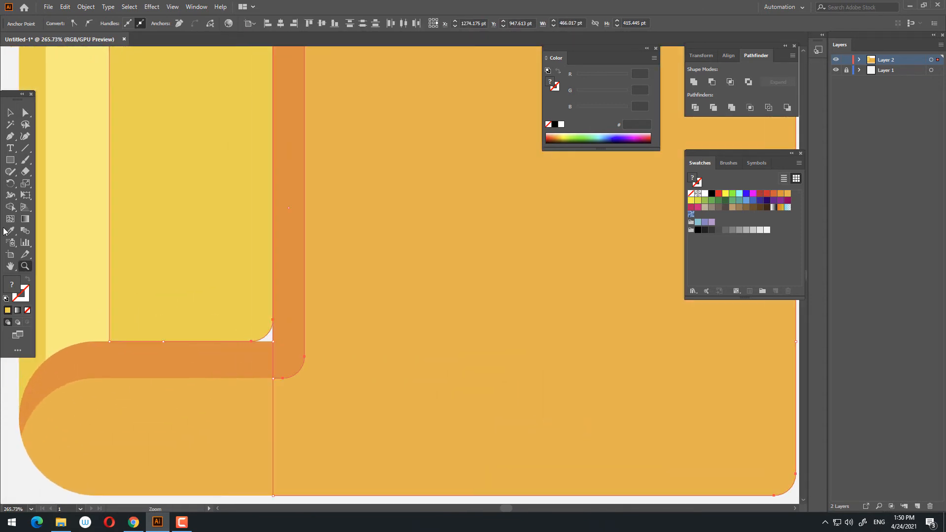
- Extend the shadow strip leftward under the yellow flap to about 36 pt wide, closing the corner gap, and deselect it
{"action": "left_click", "coordinate": [9, 116]}
{"action": "left_click", "coordinate": [294, 343]}
{"action": "key", "text": "z"}
{"action": "mouse_move", "coordinate": [326, 279]}
{"action": "left_mouse_down"}
{"action": "mouse_move", "coordinate": [175, 308]}
{"action": "mouse_move", "coordinate": [340, 278]}
{"action": "left_mouse_up"}
{"action": "key", "text": "v"}
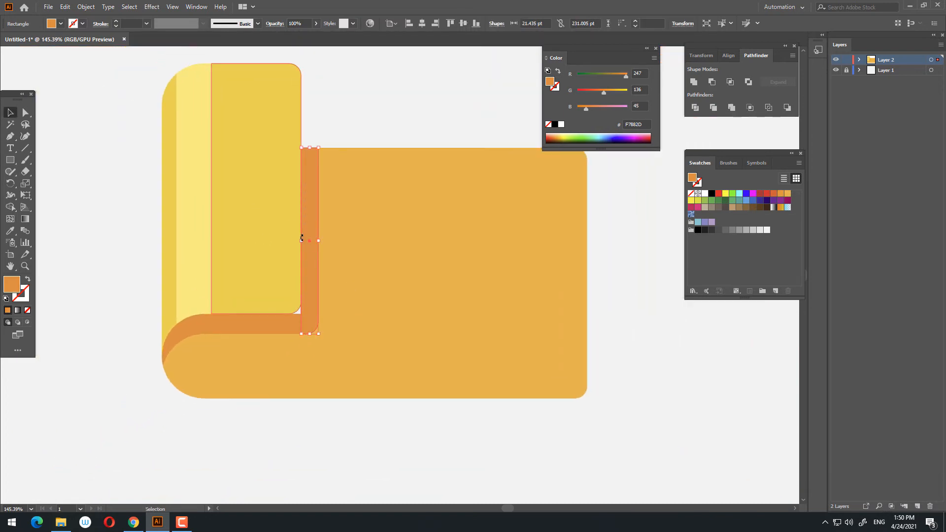
{"action": "left_click_drag", "start_coordinate": [301, 240], "coordinate": [290, 240]}
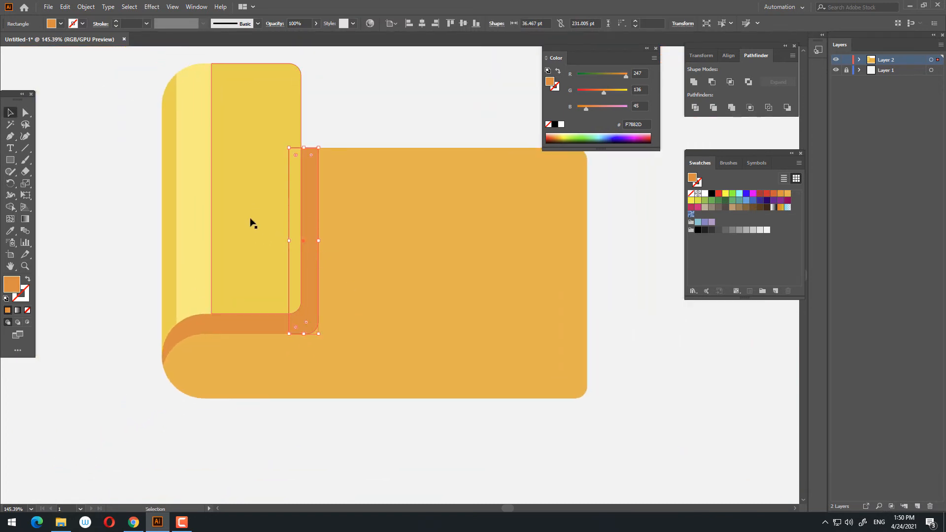
{"action": "left_click", "coordinate": [352, 123]}
{"action": "key", "text": "z"}
{"action": "left_click_drag", "start_coordinate": [348, 124], "coordinate": [330, 172]}
{"action": "left_click_drag", "start_coordinate": [330, 172], "coordinate": [330, 189]}
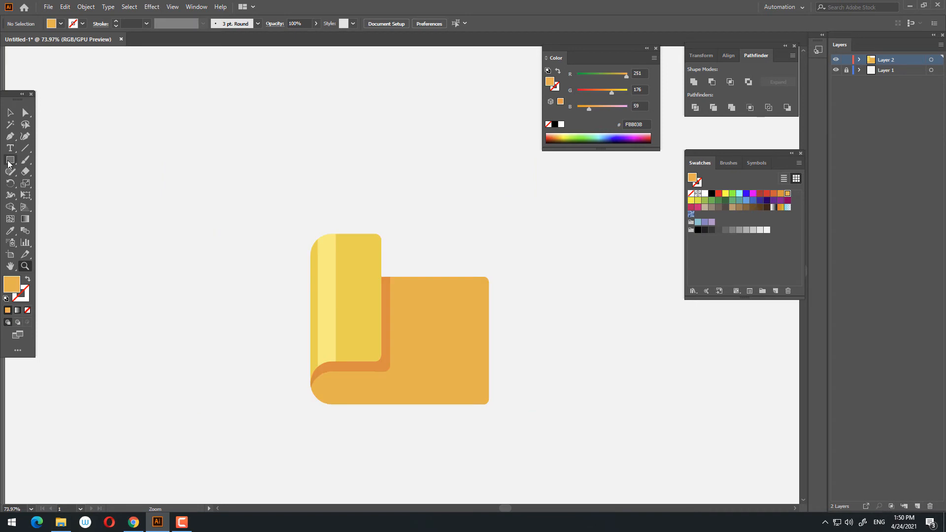
- Draw a circle about 290 pt in diameter beside the upper-left corner of the paper roll
{"action": "left_click_drag", "start_coordinate": [9, 164], "coordinate": [50, 179]}
{"action": "left_click_drag", "start_coordinate": [205, 130], "coordinate": [323, 249]}
{"action": "left_click", "coordinate": [11, 113]}
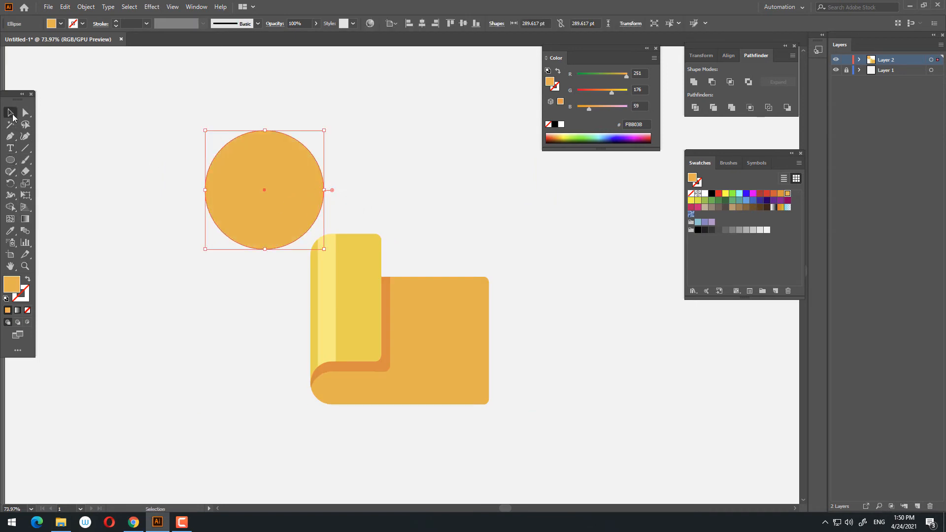
- Draw a downward-pointing triangle about 212 pt wide and high beside the circle and round its two upper corners to about 65 pt
{"action": "left_click", "coordinate": [10, 160]}
{"action": "left_click", "coordinate": [74, 158]}
{"action": "mouse_move", "coordinate": [95, 178]}
{"action": "left_mouse_down"}
{"action": "mouse_move", "coordinate": [182, 265]}
{"action": "mouse_move", "coordinate": [125, 270]}
{"action": "mouse_move", "coordinate": [138, 267]}
{"action": "left_mouse_up"}
{"action": "left_click", "coordinate": [26, 113]}
{"action": "left_click_drag", "start_coordinate": [78, 171], "coordinate": [40, 162]}
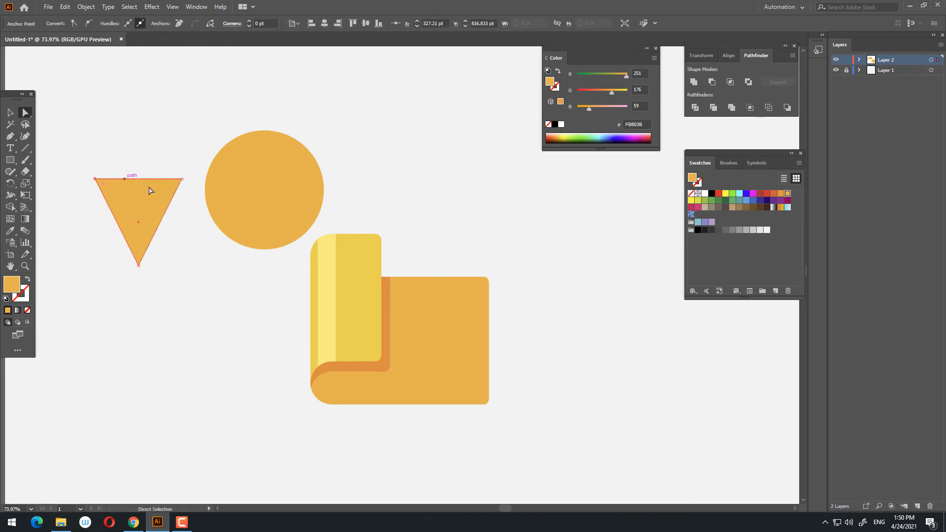
{"action": "left_click_drag", "start_coordinate": [193, 204], "coordinate": [22, 167]}
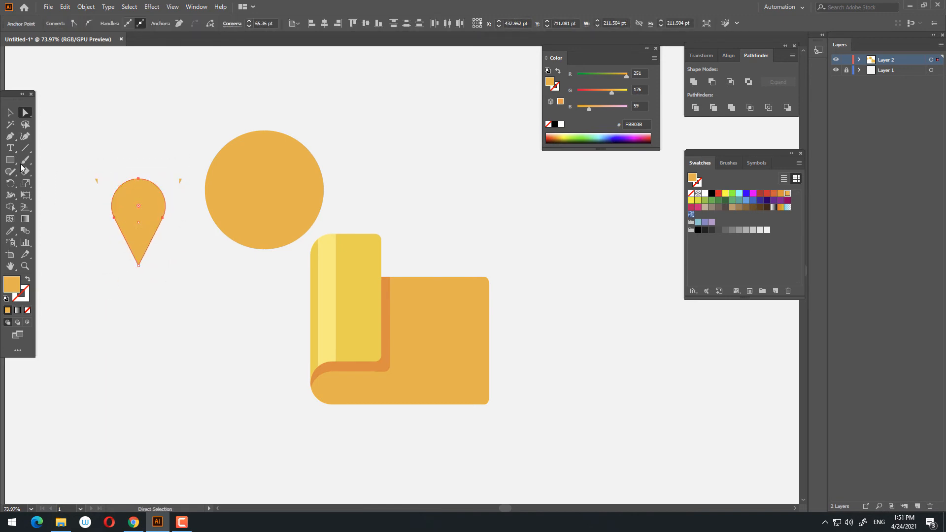
- Move the teardrop shape over the orange body and enlarge it to about 286 by 462 pt
{"action": "left_click", "coordinate": [10, 112]}
{"action": "left_click_drag", "start_coordinate": [152, 217], "coordinate": [436, 272]}
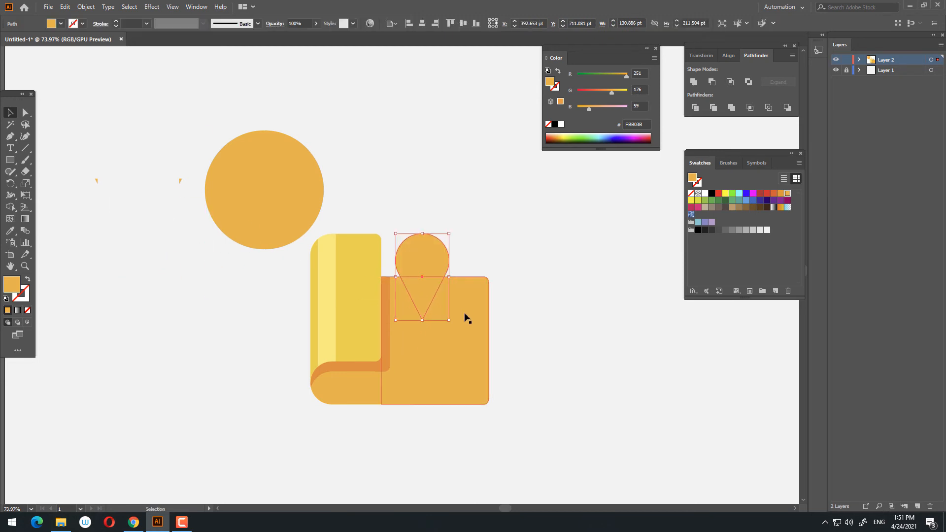
{"action": "left_click_drag", "start_coordinate": [449, 320], "coordinate": [507, 371]}
{"action": "left_click_drag", "start_coordinate": [417, 280], "coordinate": [427, 240]}
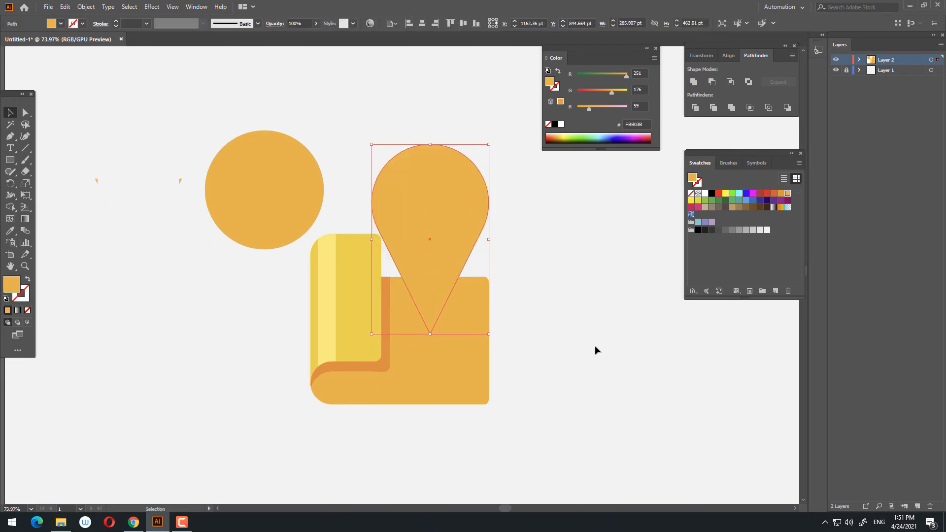
- Delete the spare circle and fill the teardrop pin with red-orange F15A24
{"action": "left_click", "coordinate": [271, 189]}
{"action": "key", "text": "Delete"}
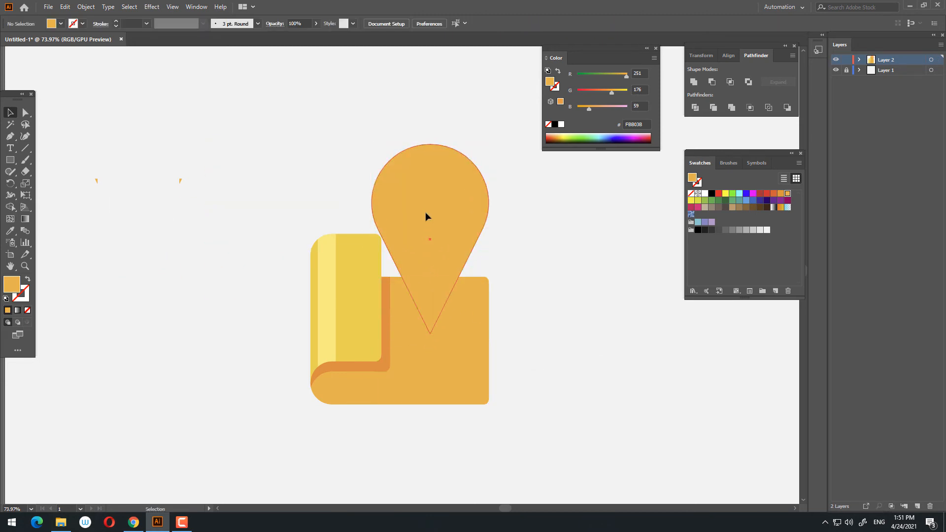
{"action": "left_click", "coordinate": [426, 213]}
{"action": "left_click", "coordinate": [772, 194]}
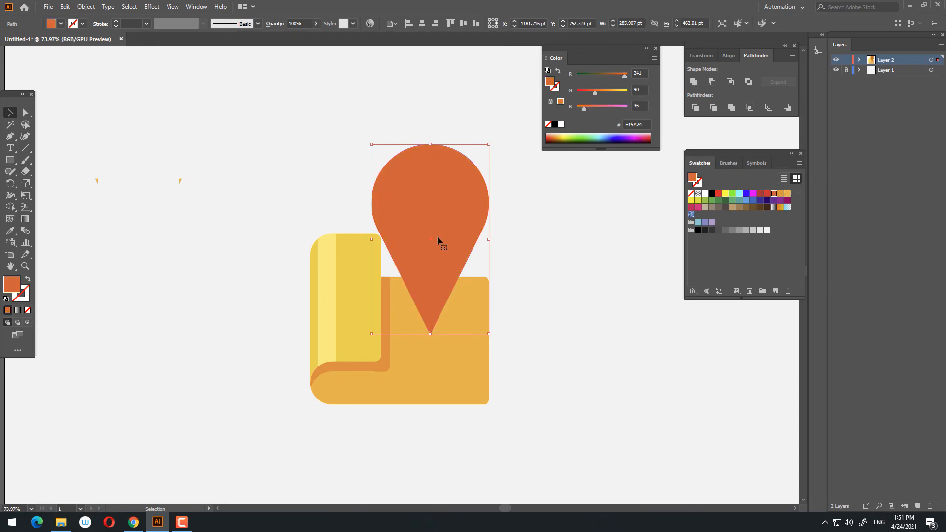
- Round the sharp lower tip of the red-orange pin slightly and deselect it
{"action": "left_click", "coordinate": [25, 114]}
{"action": "left_click", "coordinate": [431, 334]}
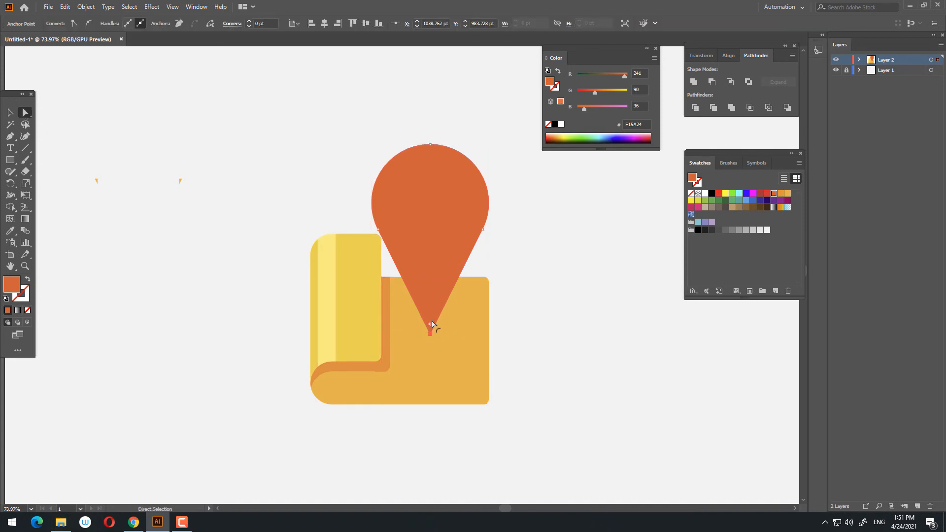
{"action": "left_click", "coordinate": [518, 317]}
{"action": "key", "text": "z"}
{"action": "left_click_drag", "start_coordinate": [518, 315], "coordinate": [551, 320]}
{"action": "left_click_drag", "start_coordinate": [498, 329], "coordinate": [498, 350]}
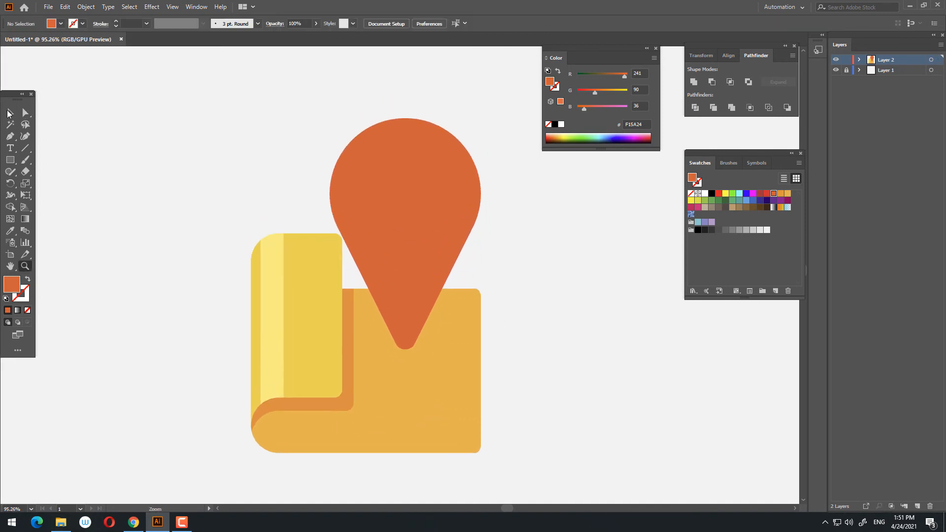
- Scale the pin down to about 194 by 296 pt and position it over the orange body, clear of the yellow flap
{"action": "left_click_drag", "start_coordinate": [371, 228], "coordinate": [395, 246]}
{"action": "left_click", "coordinate": [511, 338]}
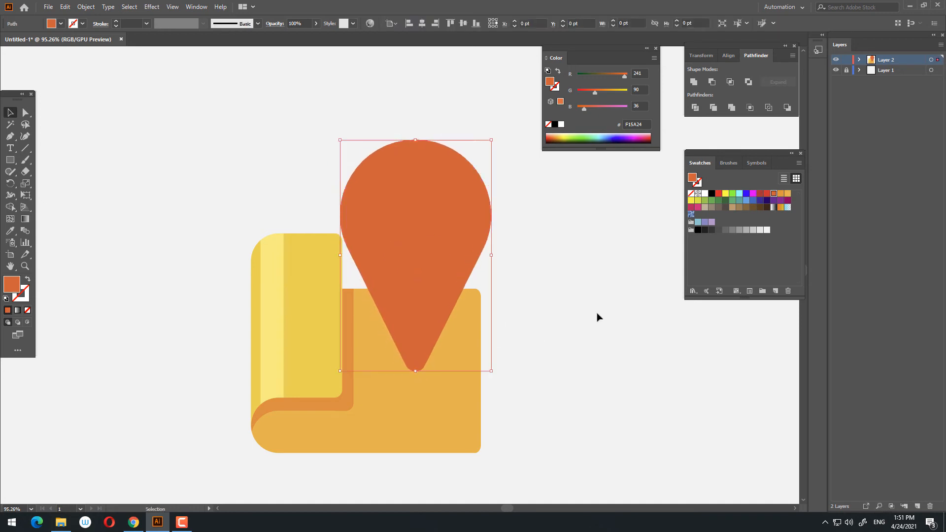
{"action": "left_click", "coordinate": [597, 317]}
{"action": "left_click_drag", "start_coordinate": [441, 265], "coordinate": [437, 260]}
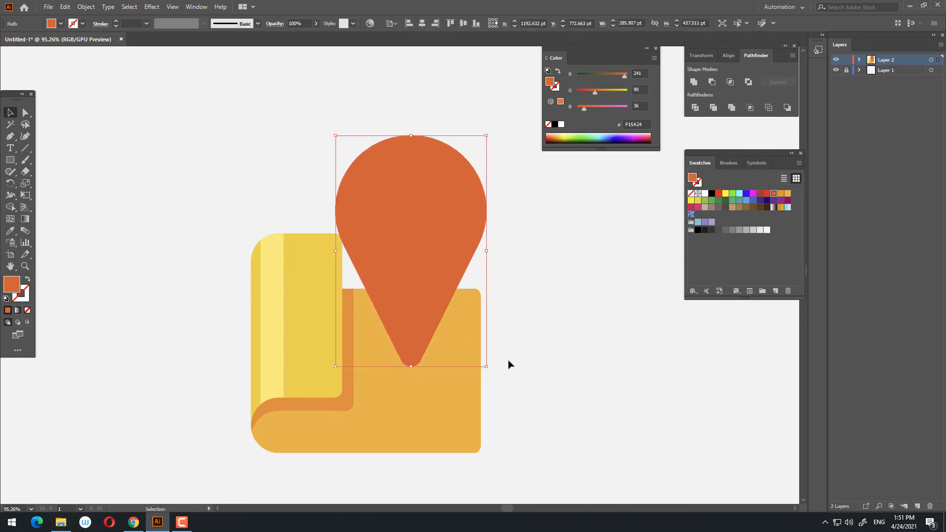
{"action": "left_click_drag", "start_coordinate": [486, 365], "coordinate": [462, 329]}
{"action": "left_click_drag", "start_coordinate": [418, 231], "coordinate": [415, 270]}
{"action": "left_click", "coordinate": [591, 343]}
{"action": "key", "text": "z"}
{"action": "left_click_drag", "start_coordinate": [578, 321], "coordinate": [529, 340]}
{"action": "left_click", "coordinate": [453, 342]}
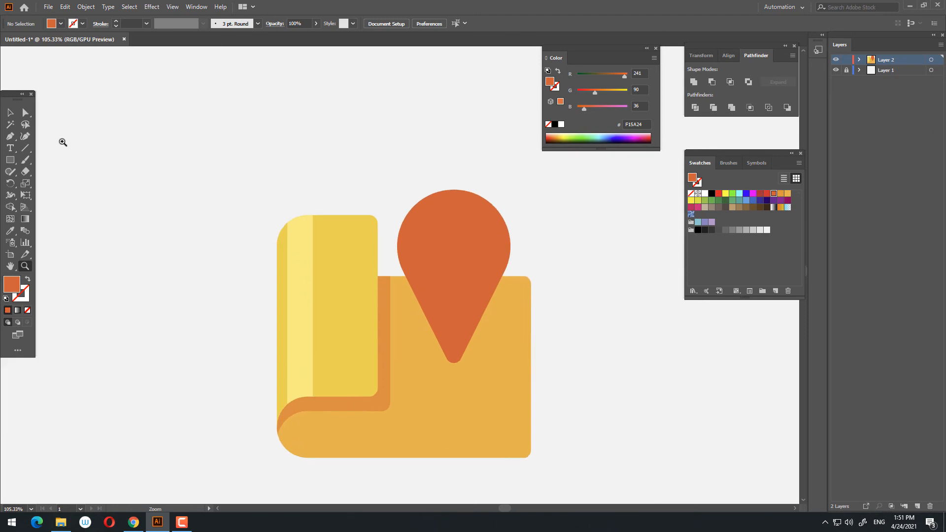
- Draw a circle about 118 pt in diameter inside the pin's head and fill it with orange F7931E
{"action": "left_click_drag", "start_coordinate": [10, 159], "coordinate": [45, 182]}
{"action": "left_click_drag", "start_coordinate": [456, 241], "coordinate": [494, 286]}
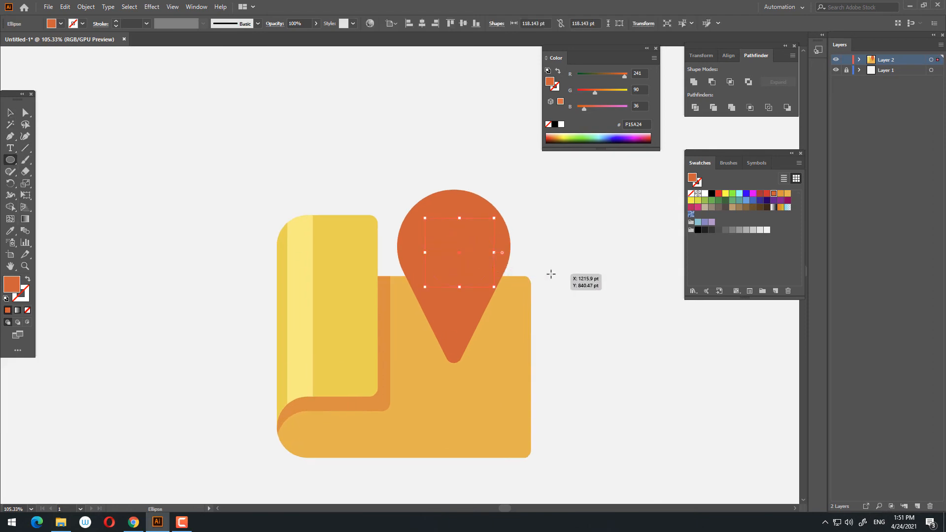
{"action": "left_click", "coordinate": [780, 193]}
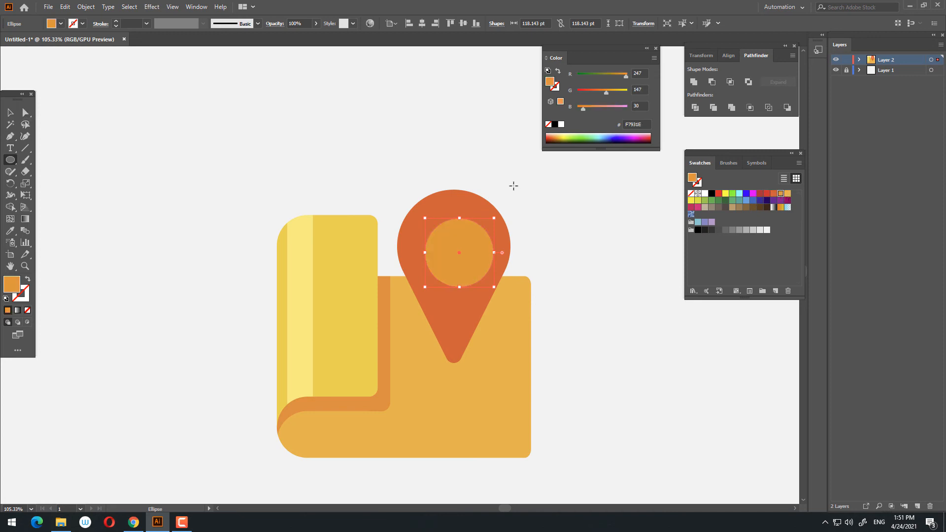
- Centre the circle horizontally in the pin's head, raise it slightly, and place both shapes back over the orange body
{"action": "left_click", "coordinate": [11, 112]}
{"action": "left_click", "coordinate": [445, 194], "text": "shift"}
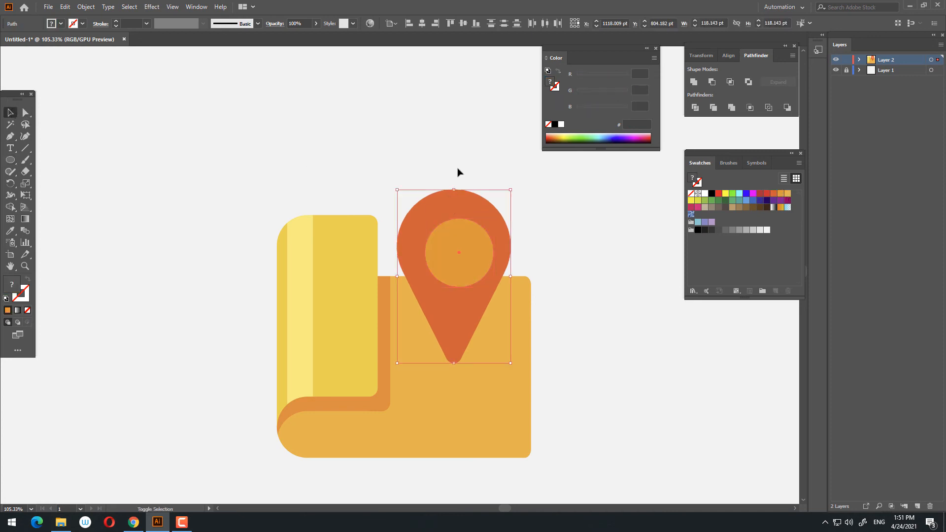
{"action": "left_click", "coordinate": [423, 24]}
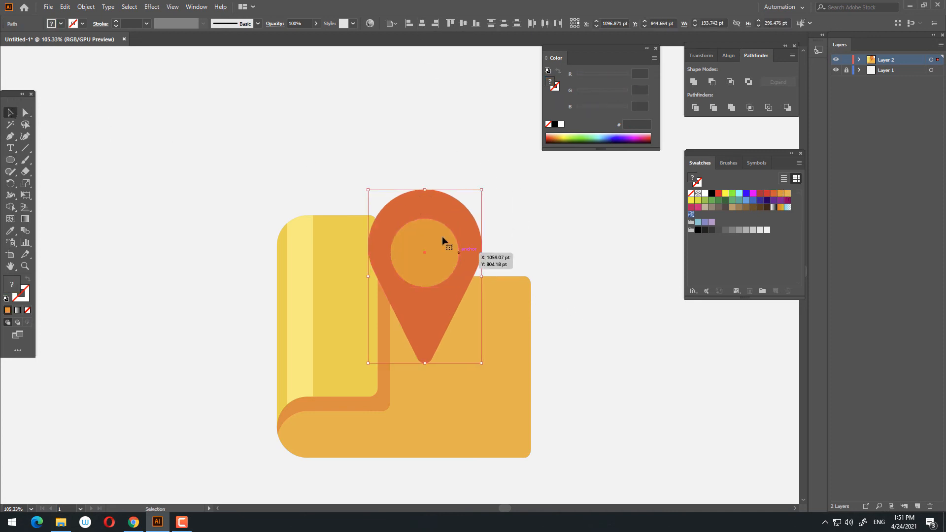
{"action": "left_click_drag", "start_coordinate": [428, 274], "coordinate": [468, 238]}
{"action": "left_click", "coordinate": [466, 246]}
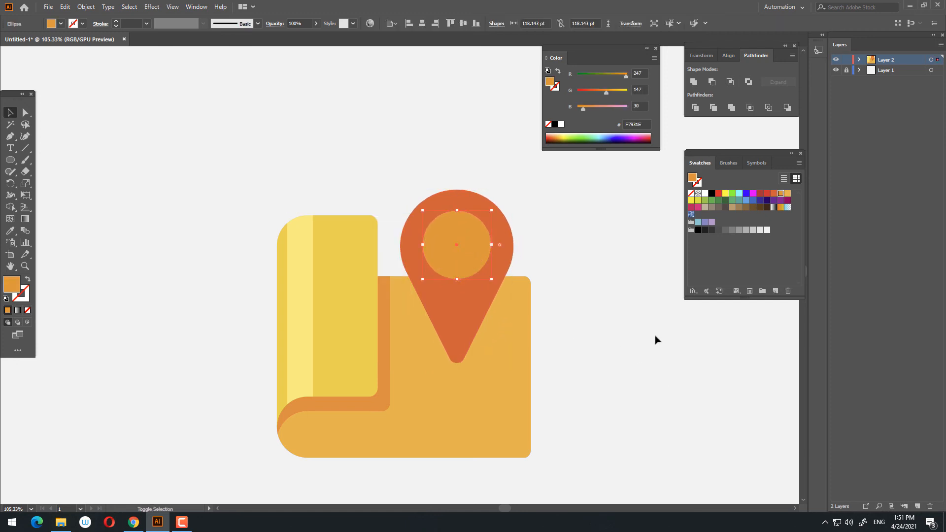
{"action": "left_click", "coordinate": [657, 340]}
{"action": "key", "text": "z"}
{"action": "mouse_move", "coordinate": [587, 314]}
{"action": "left_mouse_down"}
{"action": "mouse_move", "coordinate": [509, 323]}
{"action": "mouse_move", "coordinate": [581, 315]}
{"action": "left_mouse_up"}
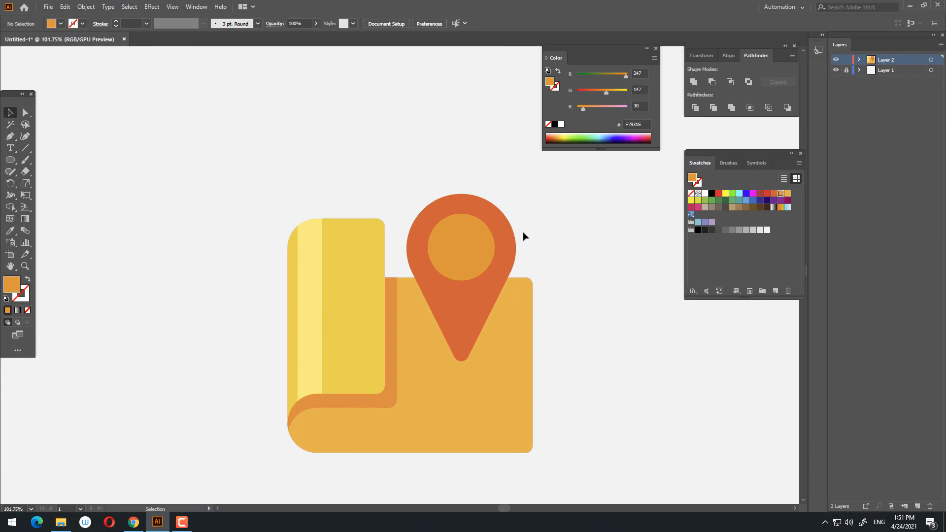
- Subtract the orange circle from the pin with Minus Front to cut a round hole in its head
{"action": "left_click_drag", "start_coordinate": [523, 237], "coordinate": [411, 207]}
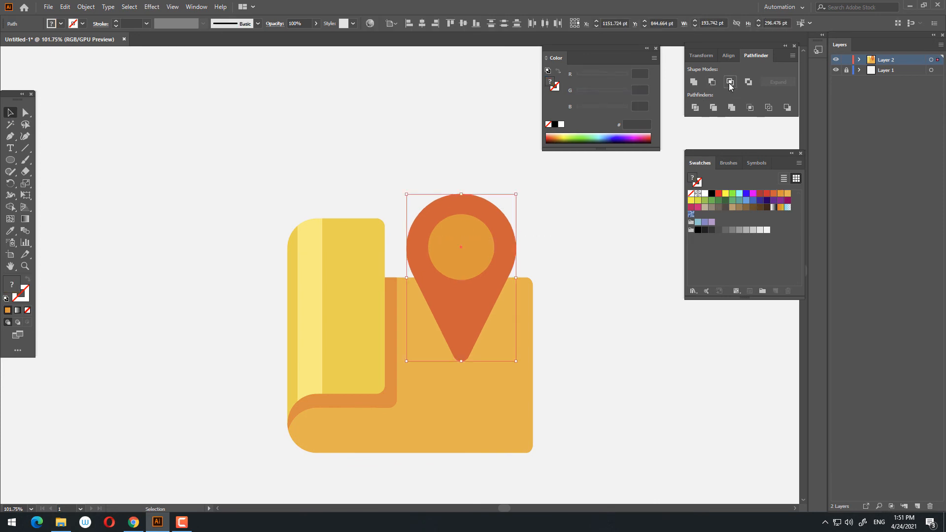
{"action": "left_click", "coordinate": [712, 82]}
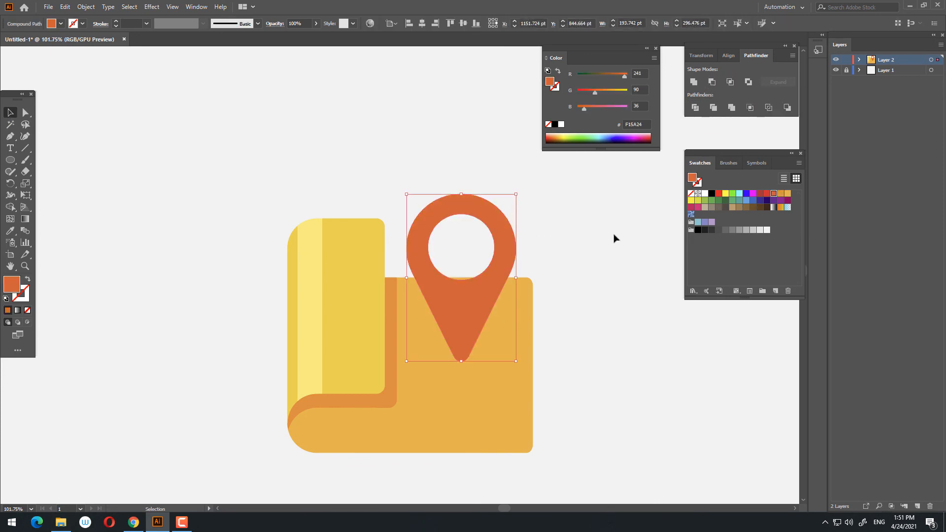
{"action": "left_click", "coordinate": [615, 239]}
{"action": "key", "text": "z"}
{"action": "mouse_move", "coordinate": [612, 238]}
{"action": "left_mouse_down"}
{"action": "mouse_move", "coordinate": [530, 251]}
{"action": "mouse_move", "coordinate": [610, 248]}
{"action": "left_mouse_up"}
{"action": "left_click_drag", "start_coordinate": [537, 298], "coordinate": [567, 322]}
{"action": "left_click", "coordinate": [11, 112]}
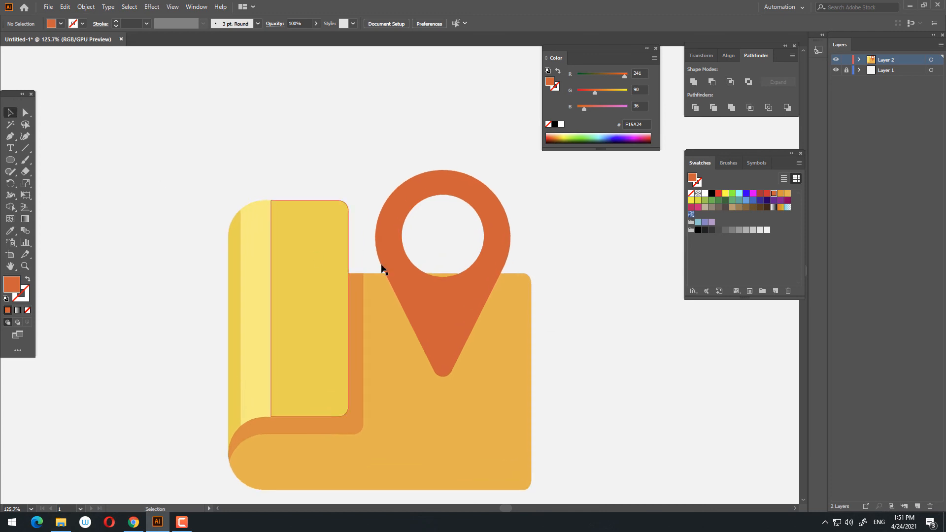
{"action": "key", "text": "z"}
{"action": "left_click_drag", "start_coordinate": [612, 348], "coordinate": [549, 374]}
- Draw a flat ellipse about 101 by 28 pt at the pin's tip and fill it with the shadow strip's orange F7882D
{"action": "left_click", "coordinate": [14, 170]}
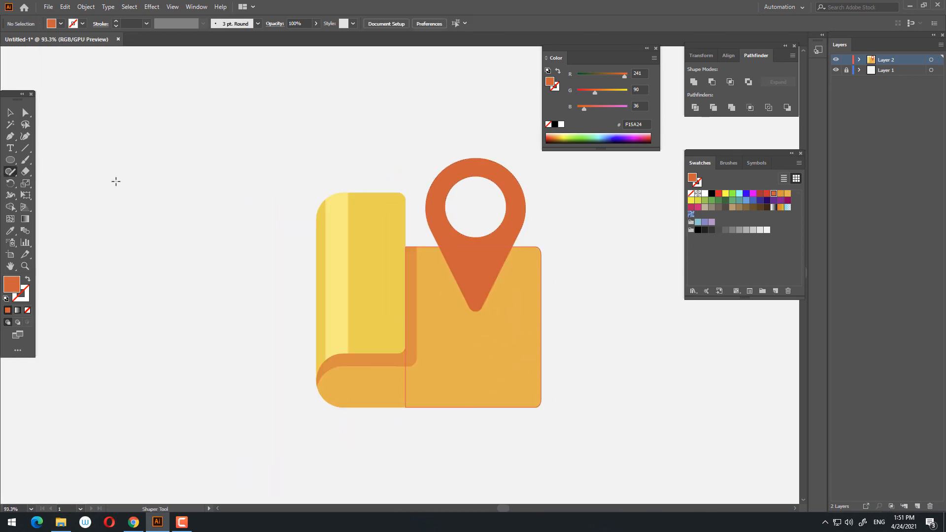
{"action": "left_click_drag", "start_coordinate": [489, 313], "coordinate": [501, 319]}
{"action": "left_click", "coordinate": [10, 231]}
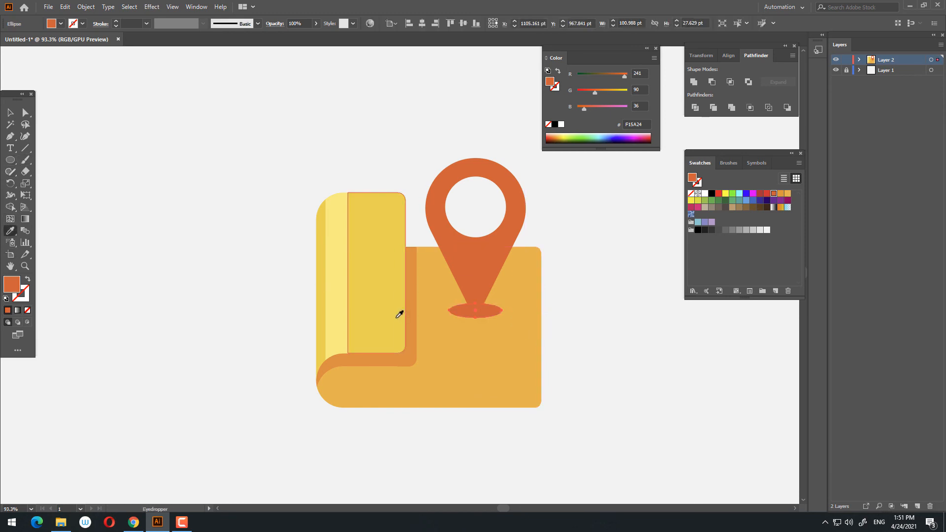
{"action": "left_click", "coordinate": [398, 290]}
{"action": "left_click", "coordinate": [10, 112]}
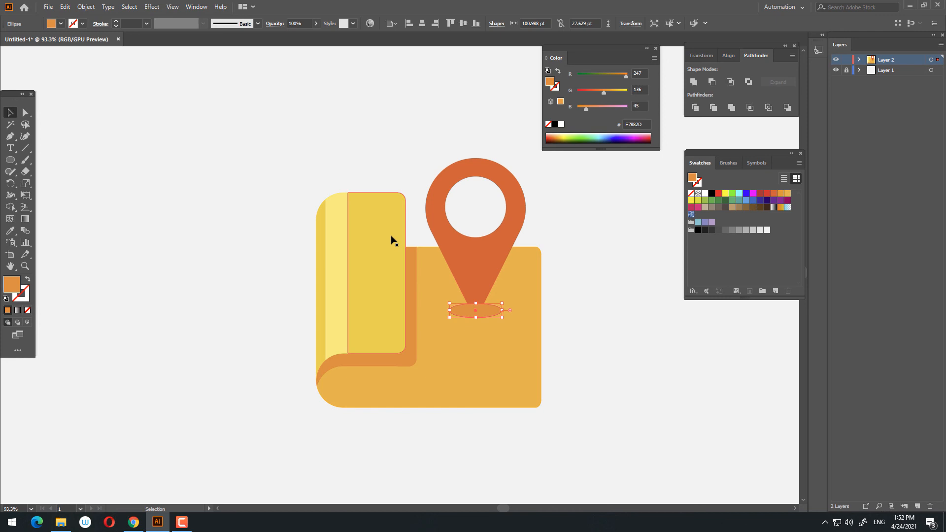
- Bring the pin in front of the shadow ellipse and deselect it
{"action": "right_click", "coordinate": [465, 247]}
{"action": "mouse_move", "coordinate": [566, 357]}
{"action": "left_click", "coordinate": [629, 356]}
{"action": "left_click", "coordinate": [605, 344]}
{"action": "key", "text": "z"}
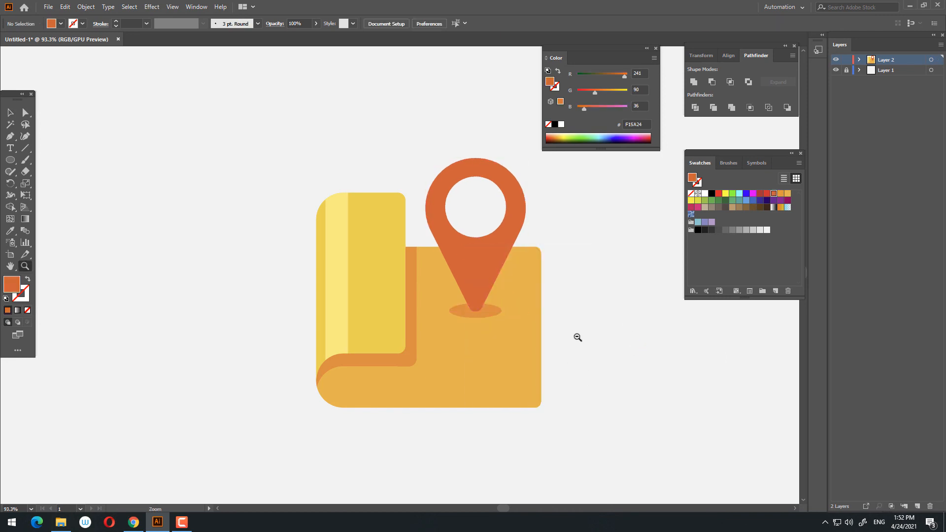
{"action": "left_click_drag", "start_coordinate": [578, 337], "coordinate": [427, 400]}
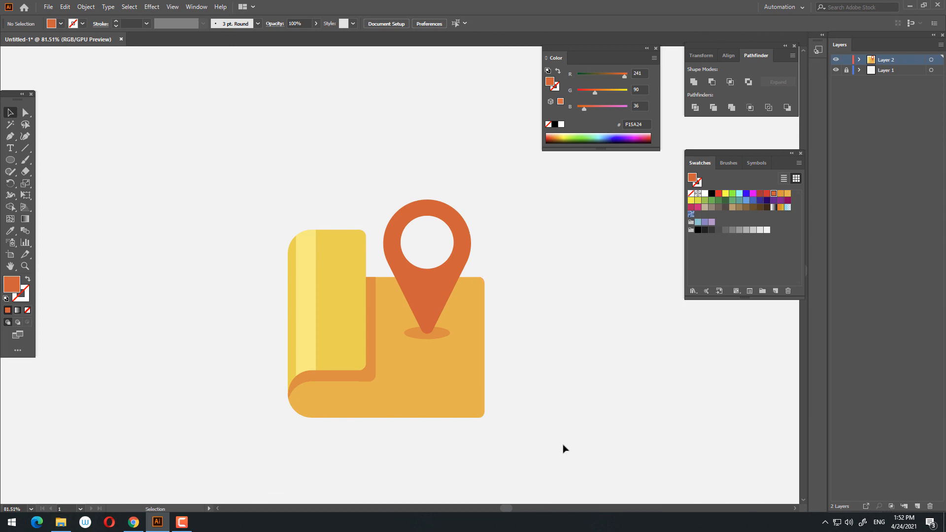
{"action": "key", "text": "z"}
{"action": "left_click_drag", "start_coordinate": [467, 436], "coordinate": [500, 430]}
{"action": "left_click_drag", "start_coordinate": [501, 430], "coordinate": [505, 446]}
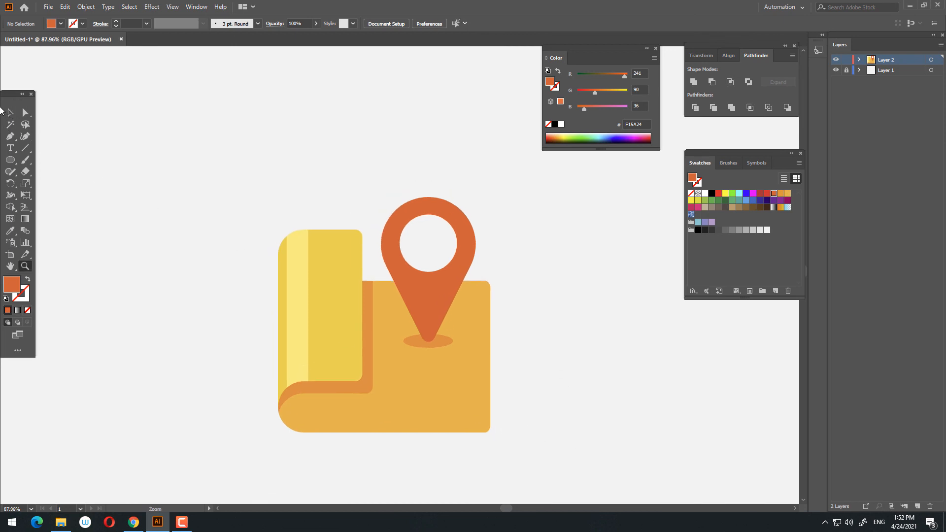
{"action": "left_click", "coordinate": [10, 113]}
{"action": "left_click", "coordinate": [482, 294]}
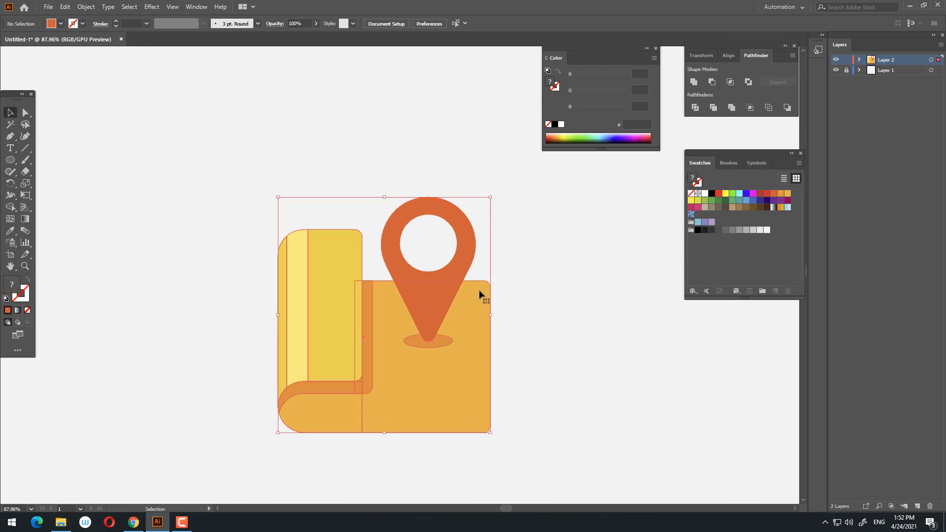
{"action": "left_click", "coordinate": [629, 395]}
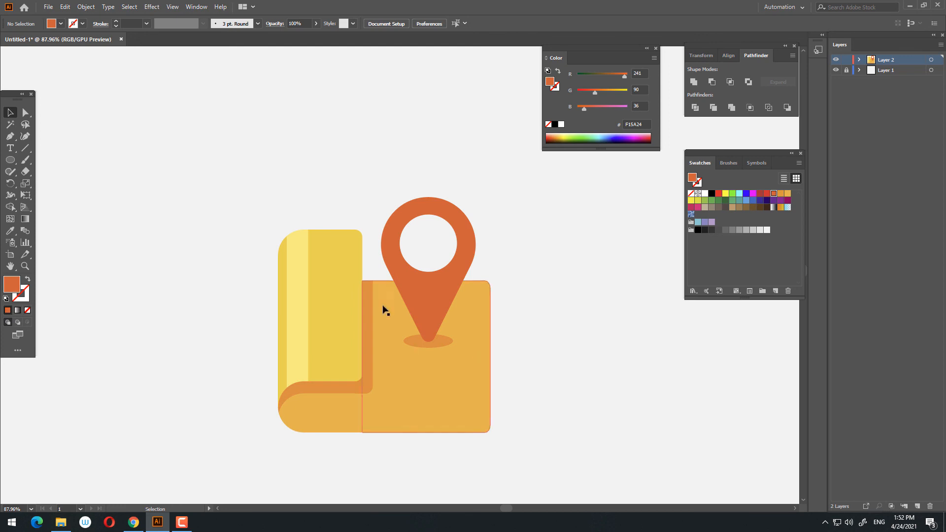
{"action": "left_click", "coordinate": [11, 163]}
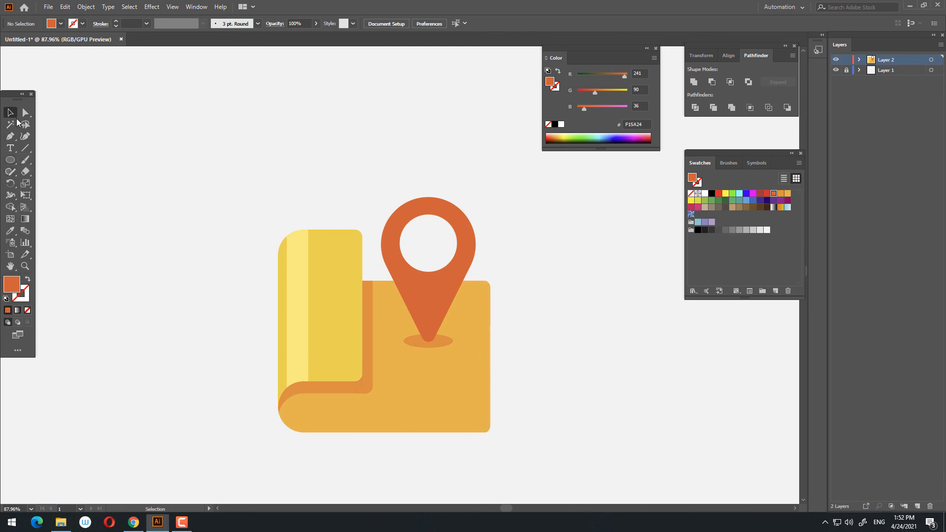
- Group all the artwork, align the group to the horizontal and vertical centre, and deselect it
{"action": "key", "text": "ctrl+a"}
{"action": "right_click", "coordinate": [370, 295]}
{"action": "left_click", "coordinate": [408, 370]}
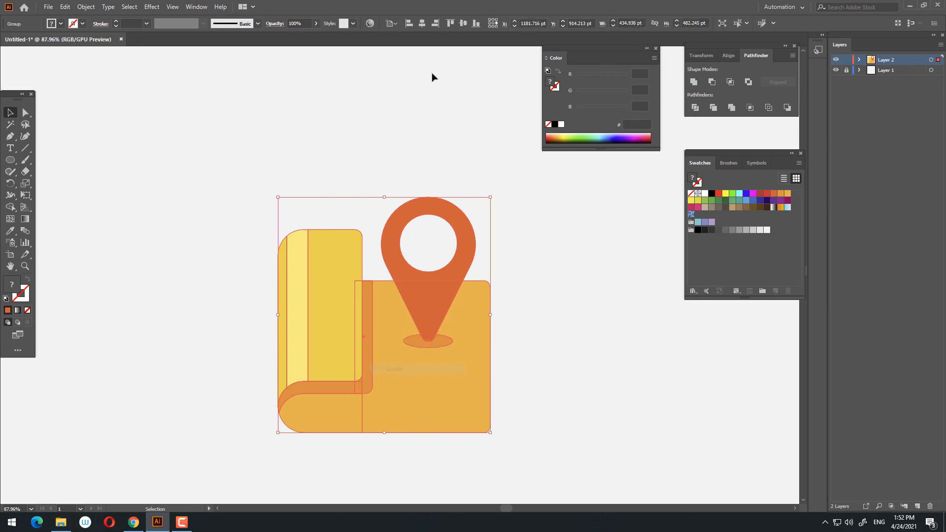
{"action": "left_click", "coordinate": [426, 25]}
{"action": "left_click", "coordinate": [465, 23]}
{"action": "left_click", "coordinate": [602, 362]}
{"action": "key", "text": "z"}
{"action": "left_click_drag", "start_coordinate": [597, 369], "coordinate": [646, 457]}
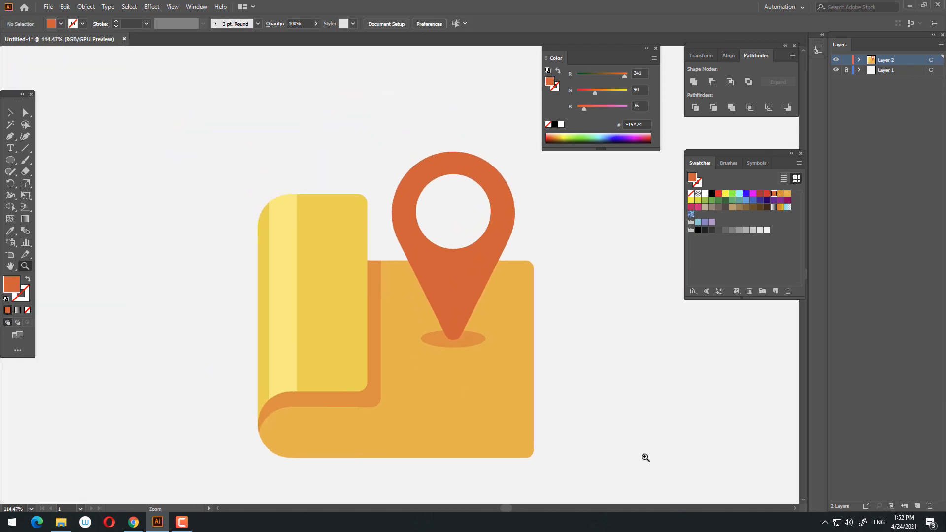